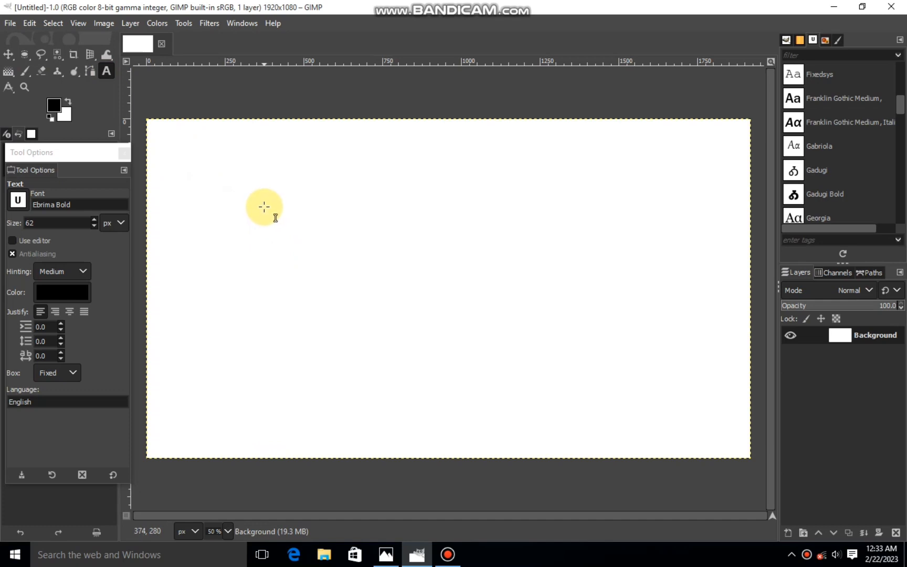
Step: Draw a text box on the canvas and write MR in Ebrima Bold at a size of 394 px
{"action": "left_click_drag", "start_coordinate": [264, 207], "coordinate": [551, 369]}
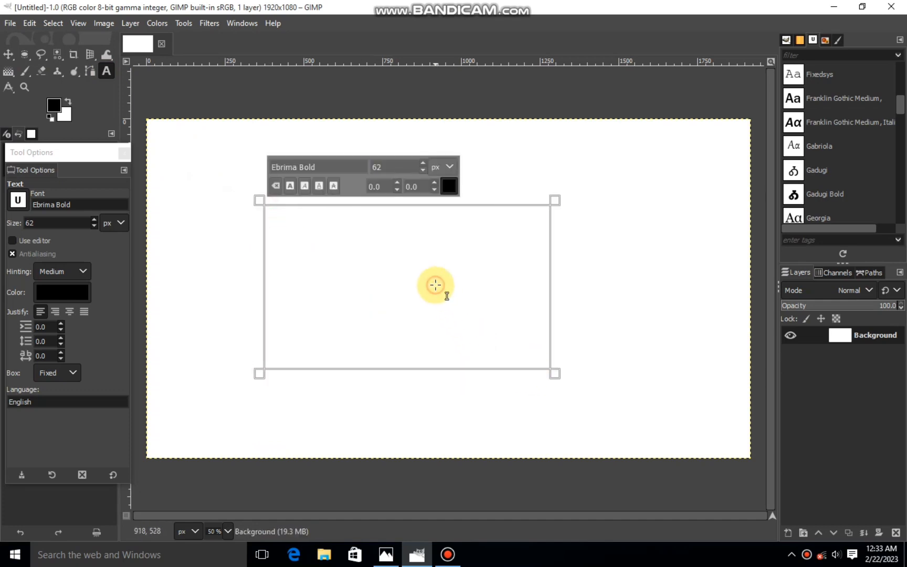
{"action": "type", "text": "M"}
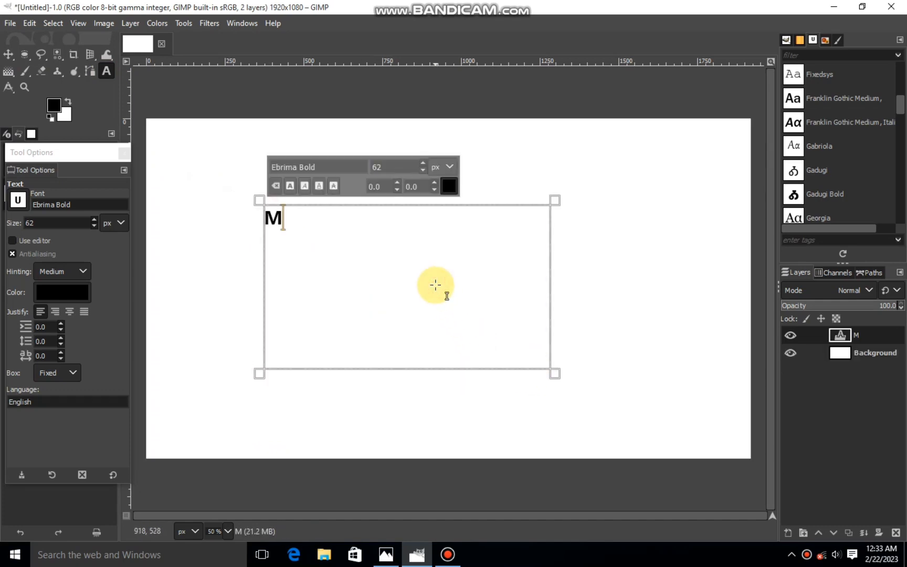
{"action": "type", "text": "RT"}
{"action": "key", "text": "BackSpace"}
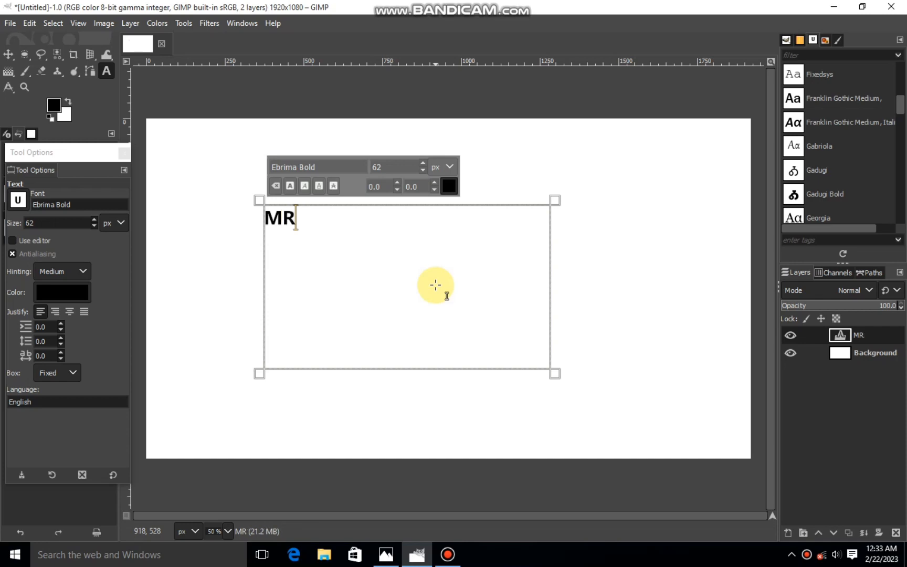
{"action": "scroll", "coordinate": [421, 167], "scroll_direction": "up", "scroll_amount": 20}
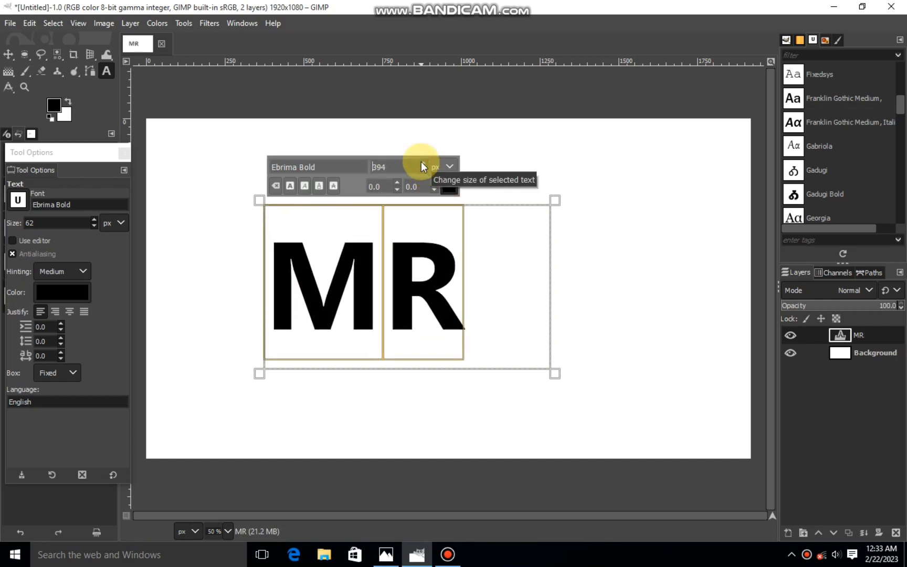
Step: Tighten the kerning of the letter R to -50 so it sits close to the M
{"action": "left_click_drag", "start_coordinate": [479, 275], "coordinate": [388, 284]}
{"action": "scroll", "coordinate": [435, 189], "scroll_direction": "down", "scroll_amount": 20}
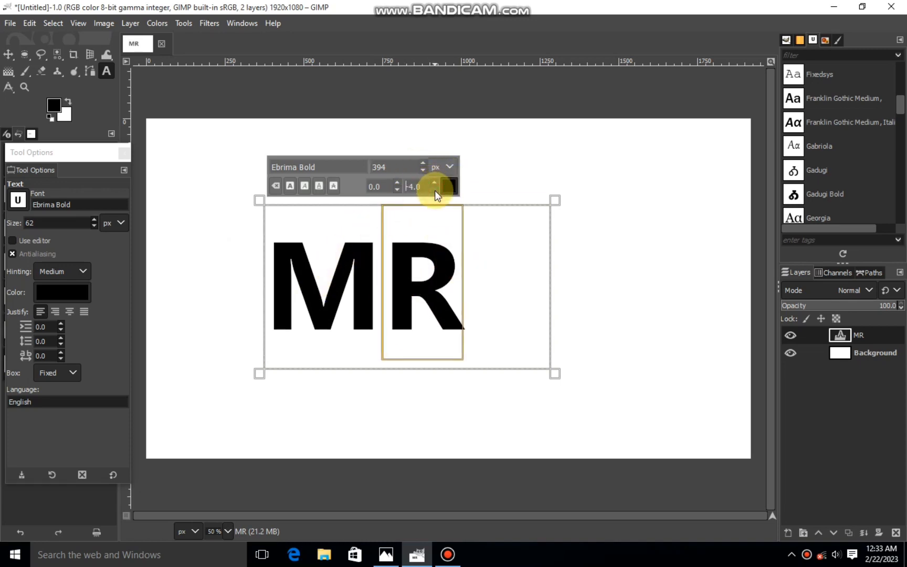
{"action": "scroll", "coordinate": [433, 184], "scroll_direction": "up", "scroll_amount": 14}
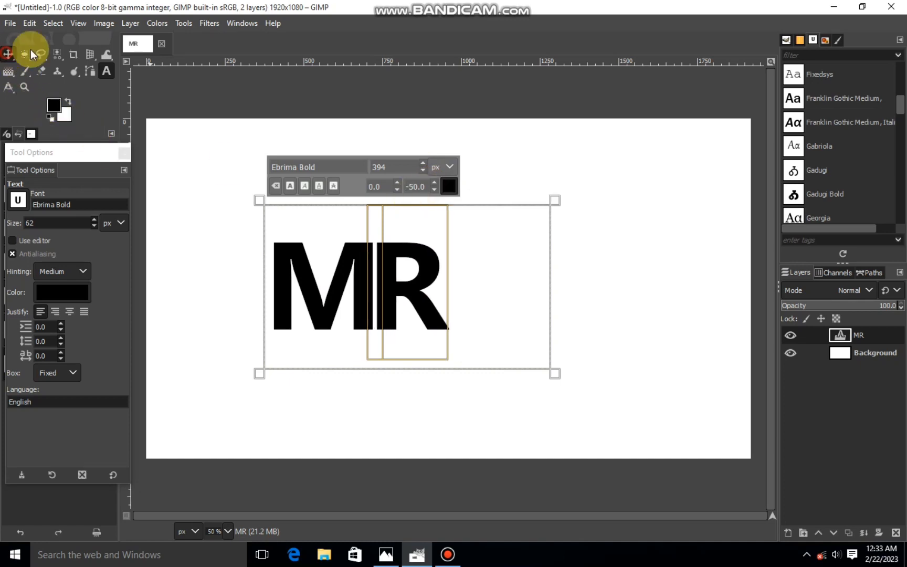
Step: Shift the MR text toward the canvas centre with the Scale tool and apply the transform at 910 × 522 px
{"action": "left_click", "coordinate": [8, 53]}
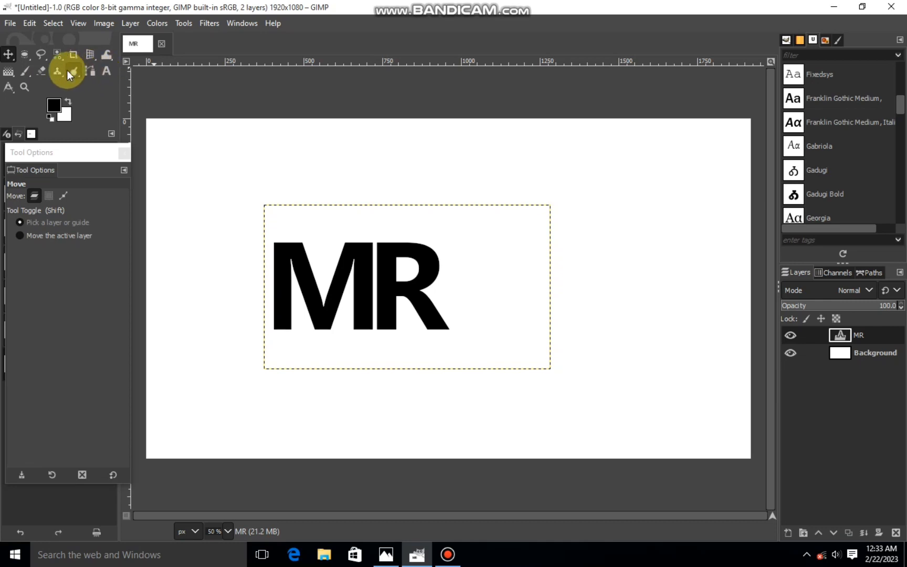
{"action": "mouse_move", "coordinate": [90, 56]}
{"action": "left_click", "coordinate": [123, 99]}
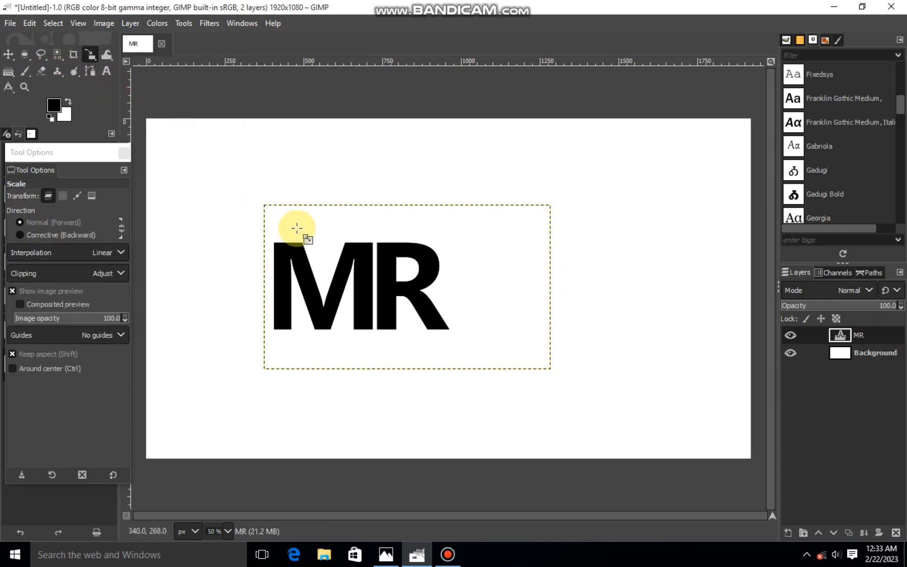
{"action": "left_click", "coordinate": [295, 227]}
{"action": "left_click_drag", "start_coordinate": [415, 300], "coordinate": [471, 290]}
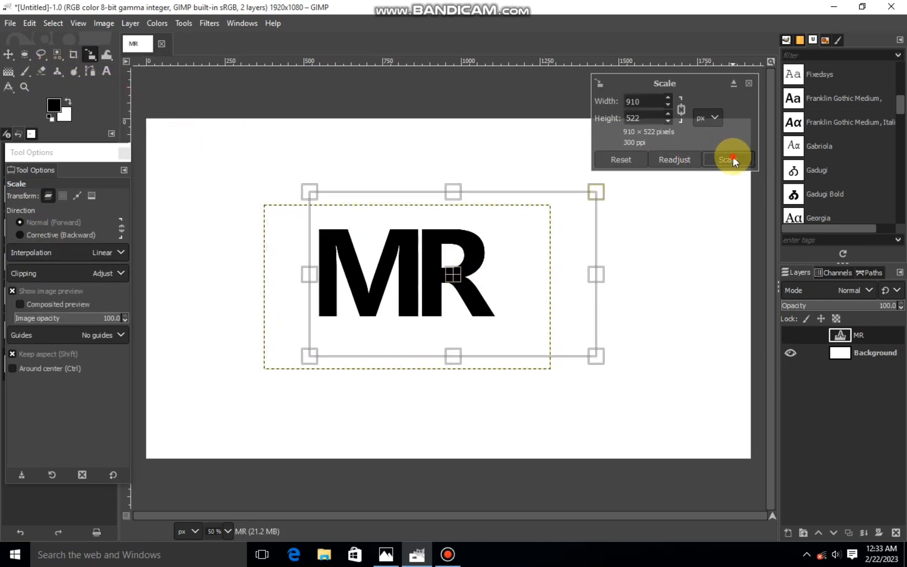
{"action": "left_click", "coordinate": [732, 157]}
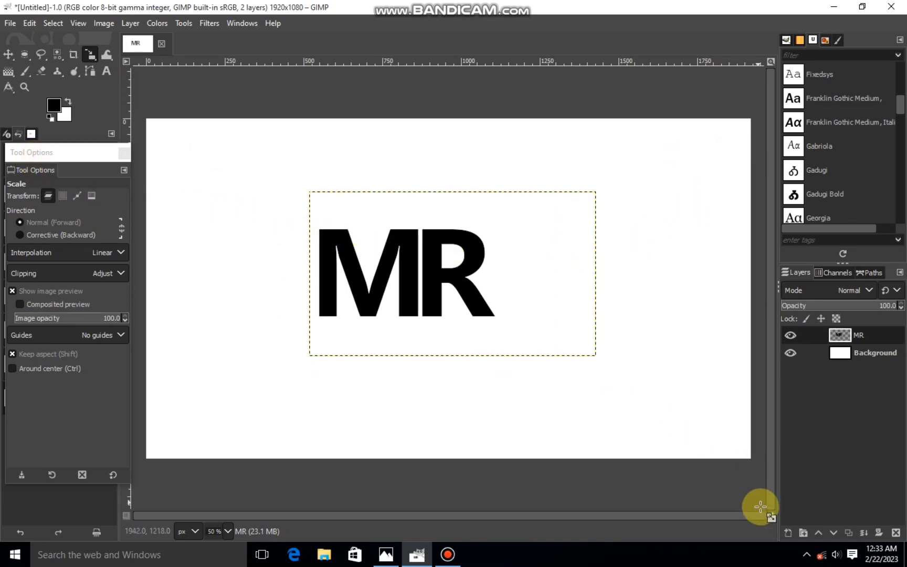
Step: Add a new layer above MR and outline a thin diagonal band across the letters with Free Select
{"action": "left_click", "coordinate": [788, 532]}
{"action": "left_click", "coordinate": [809, 519]}
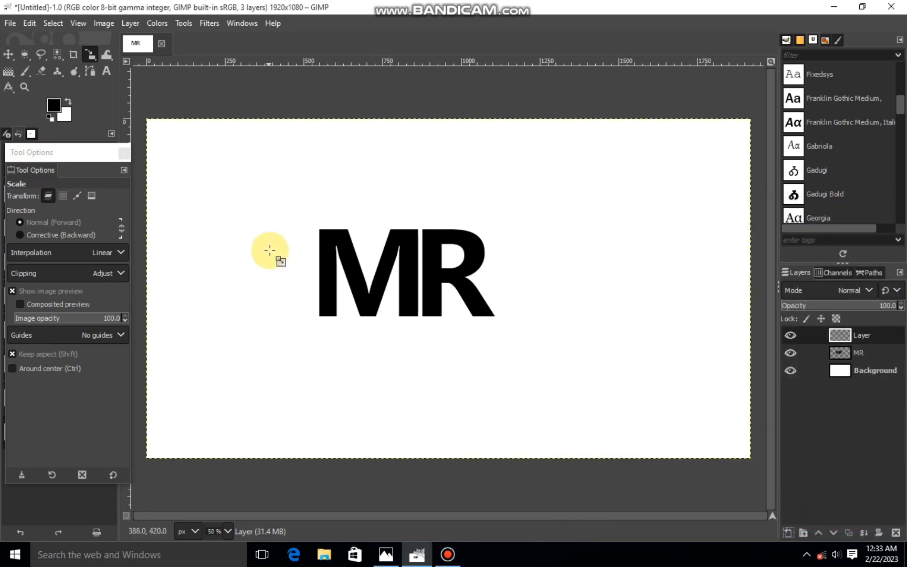
{"action": "left_click", "coordinate": [47, 57]}
{"action": "left_click", "coordinate": [294, 202]}
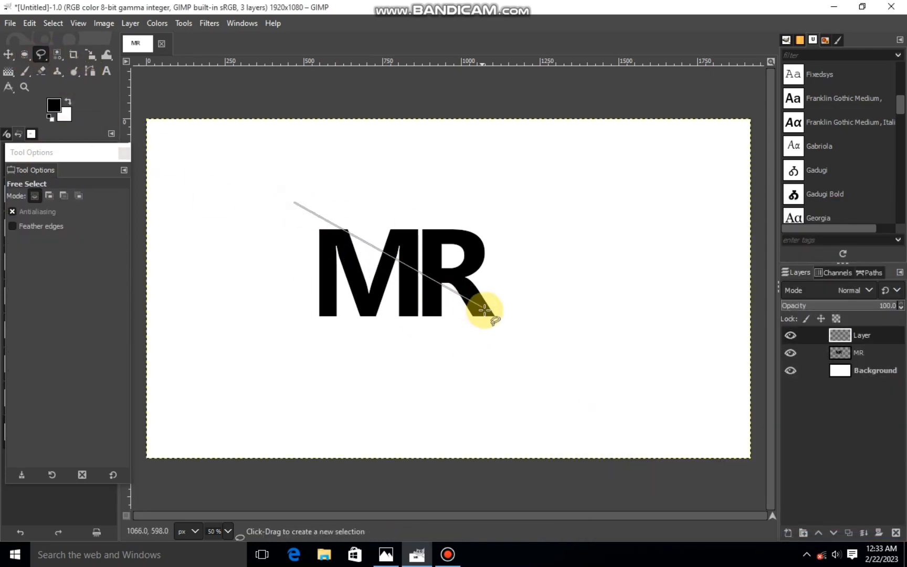
{"action": "left_click", "coordinate": [531, 326]}
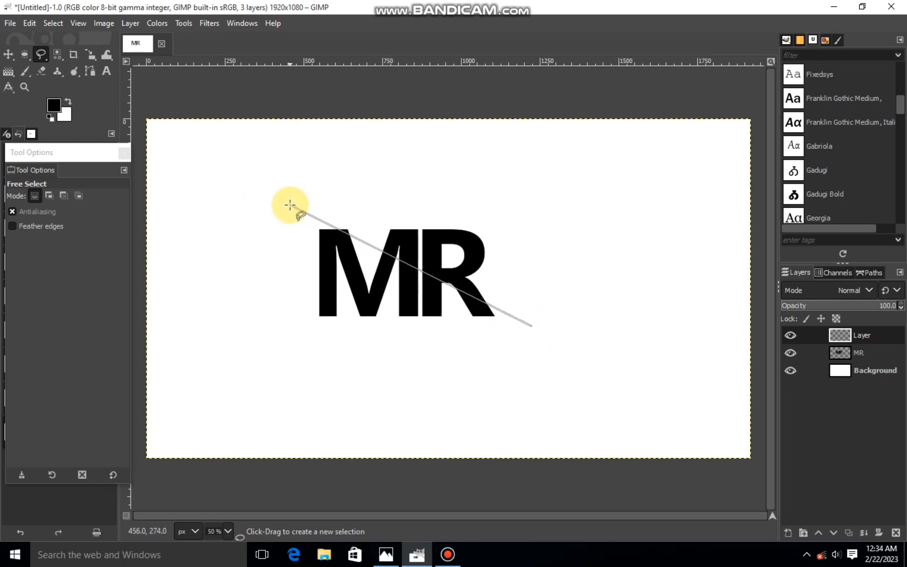
{"action": "left_click", "coordinate": [290, 204]}
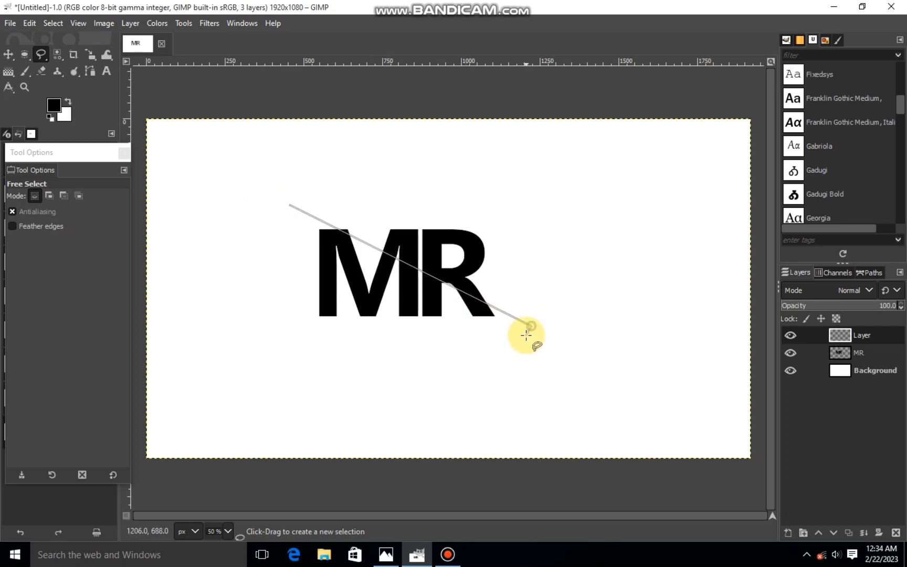
{"action": "left_click", "coordinate": [527, 336]}
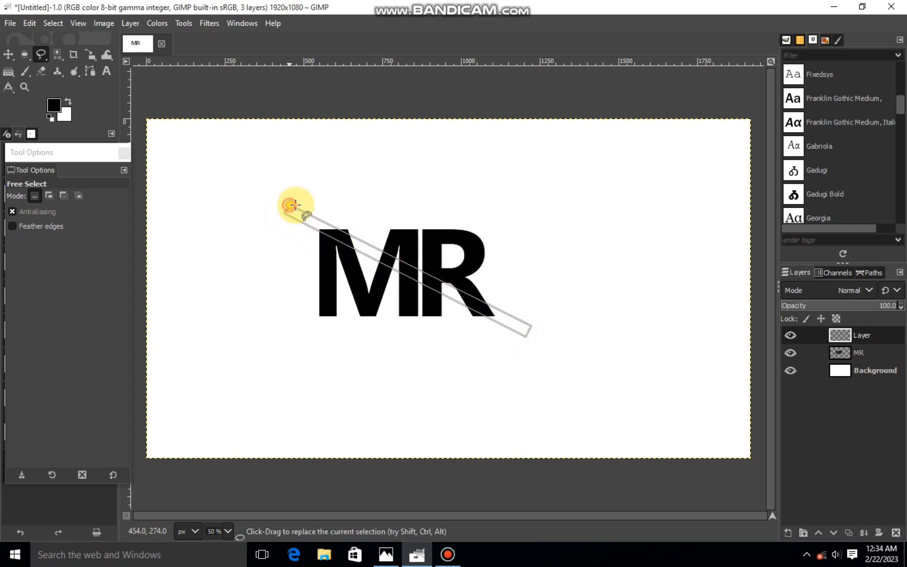
{"action": "left_click", "coordinate": [541, 285]}
Step: Adjust the band selection's lower-right corner and fill the selection with the black foreground color
{"action": "scroll", "coordinate": [531, 298], "scroll_direction": "up", "scroll_amount": 2}
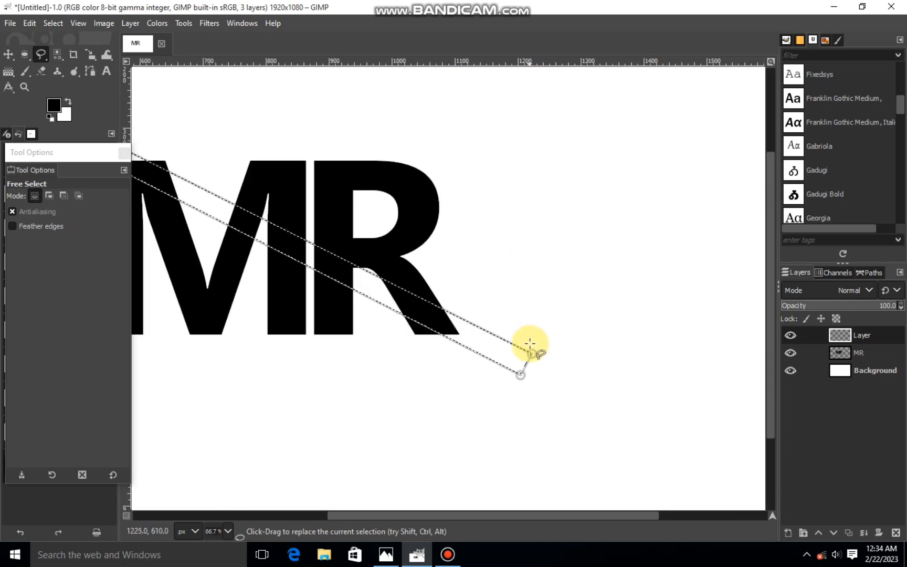
{"action": "left_click_drag", "start_coordinate": [530, 352], "coordinate": [533, 351]}
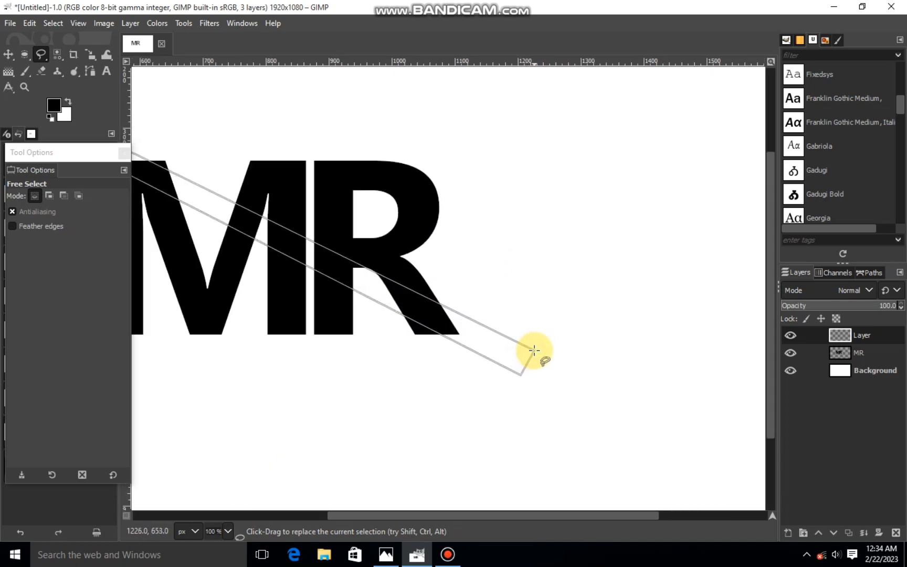
{"action": "scroll", "coordinate": [152, 177], "scroll_direction": "down", "scroll_amount": 2}
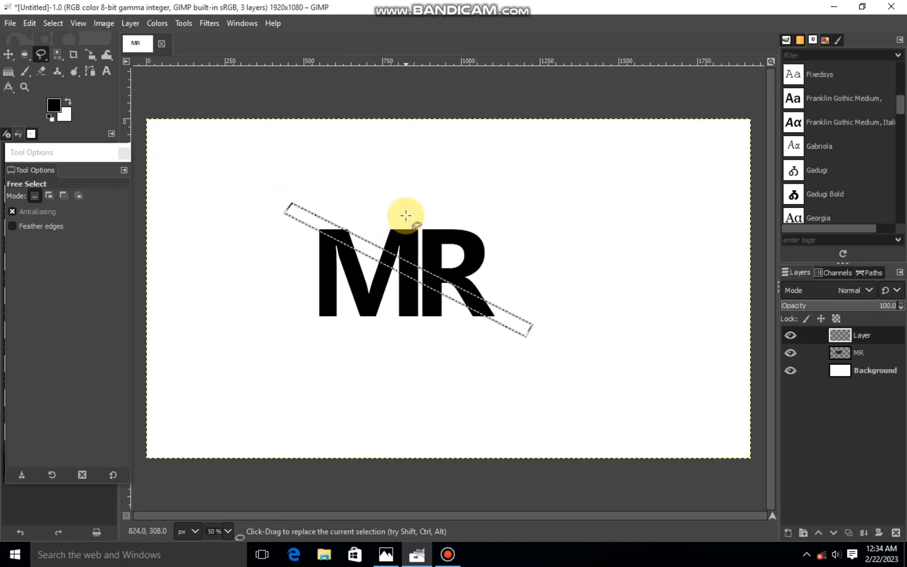
{"action": "right_click", "coordinate": [391, 240]}
{"action": "left_click", "coordinate": [558, 374]}
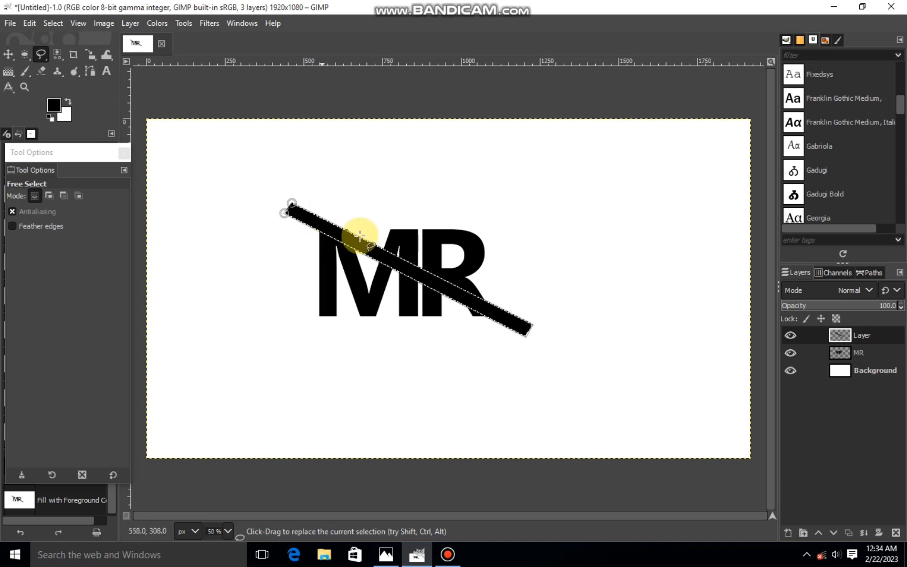
Step: Move the selection's corner points inward at both ends to outline a narrower strip inside the black diagonal band
{"action": "scroll", "coordinate": [283, 210], "scroll_direction": "up", "scroll_amount": 2}
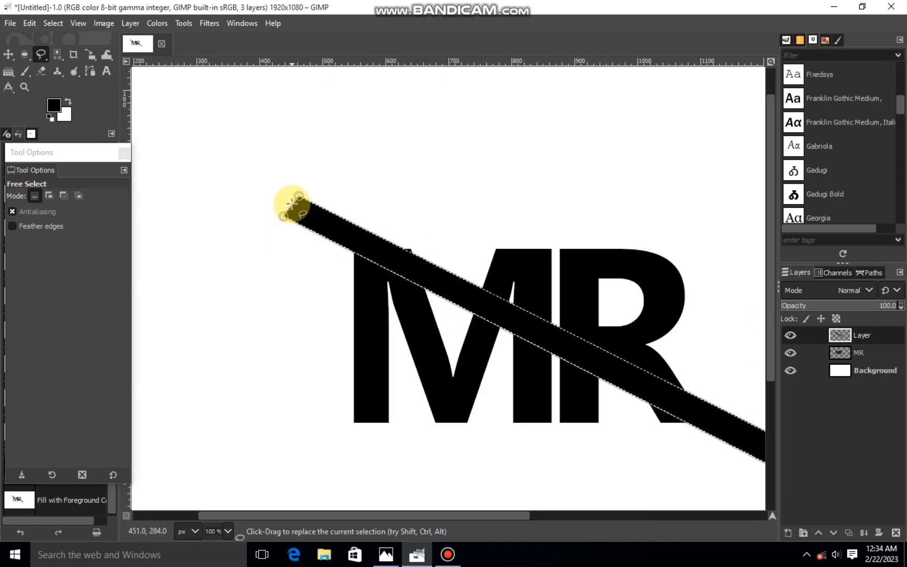
{"action": "left_click_drag", "start_coordinate": [294, 201], "coordinate": [290, 211]}
{"action": "left_click_drag", "start_coordinate": [467, 517], "coordinate": [542, 517]}
{"action": "mouse_move", "coordinate": [636, 439]}
{"action": "left_mouse_down"}
{"action": "mouse_move", "coordinate": [627, 458]}
{"action": "mouse_move", "coordinate": [627, 450]}
{"action": "left_mouse_up"}
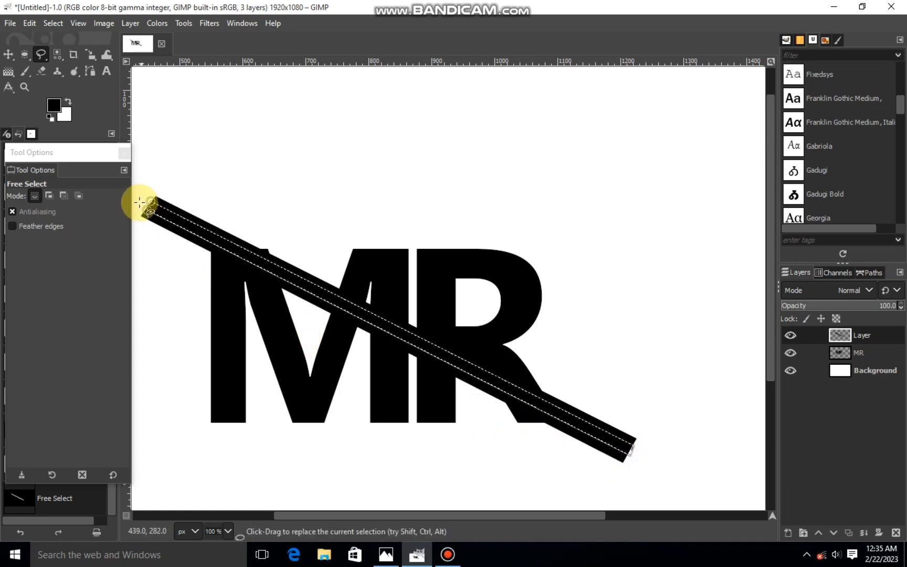
{"action": "left_click_drag", "start_coordinate": [139, 202], "coordinate": [145, 209]}
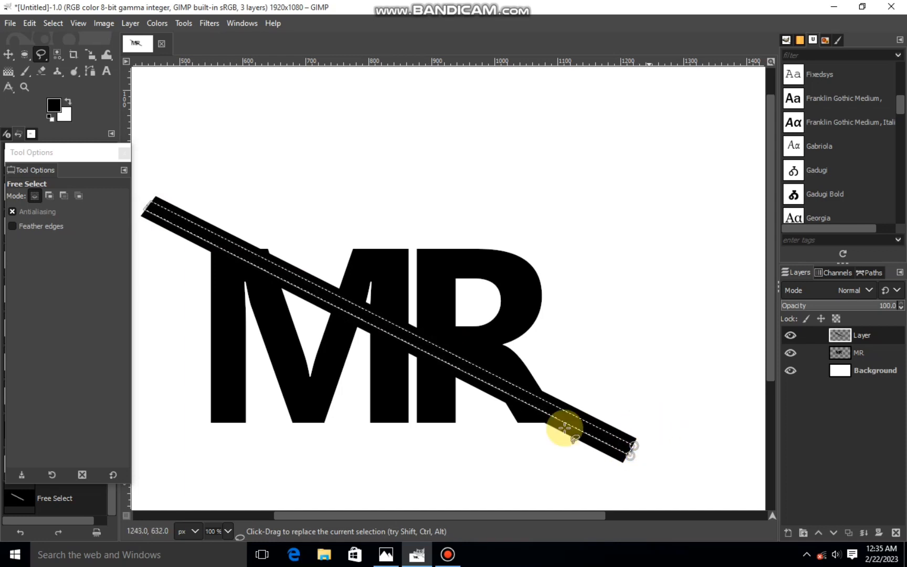
Step: Cut the inner strip out of both the band layer and the MR layer, and clear the selection
{"action": "right_click", "coordinate": [523, 428]}
{"action": "mouse_move", "coordinate": [546, 275]}
{"action": "left_click", "coordinate": [630, 206]}
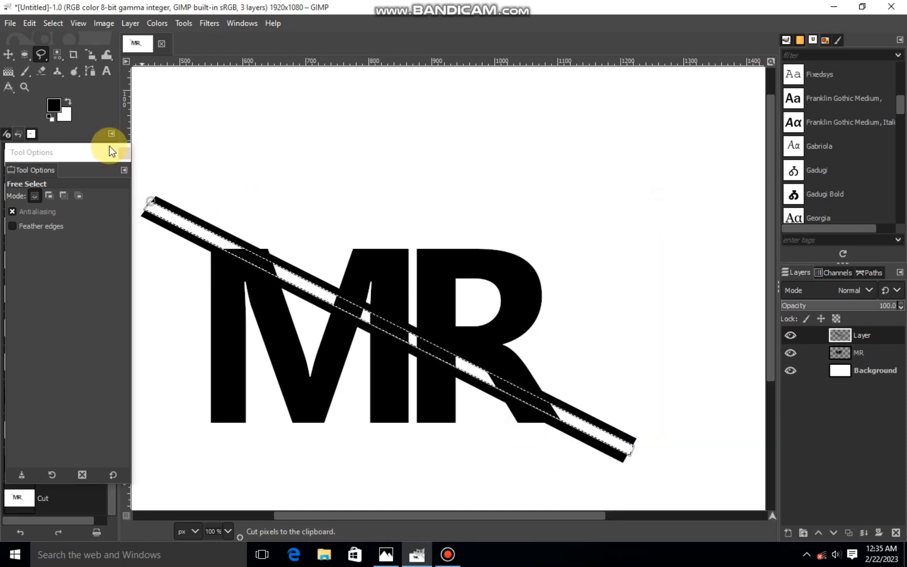
{"action": "left_click", "coordinate": [837, 348]}
{"action": "right_click", "coordinate": [446, 317]}
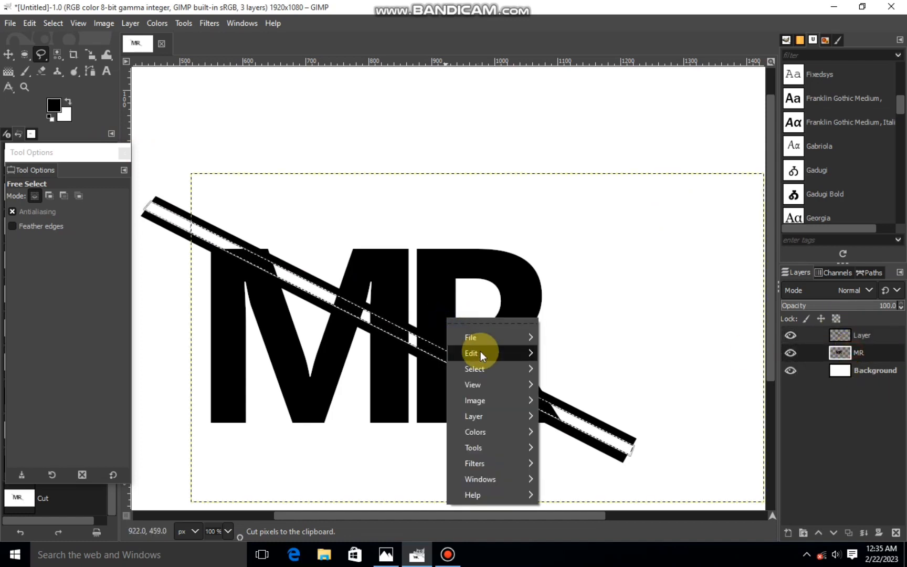
{"action": "mouse_move", "coordinate": [480, 352]}
{"action": "left_click", "coordinate": [594, 206]}
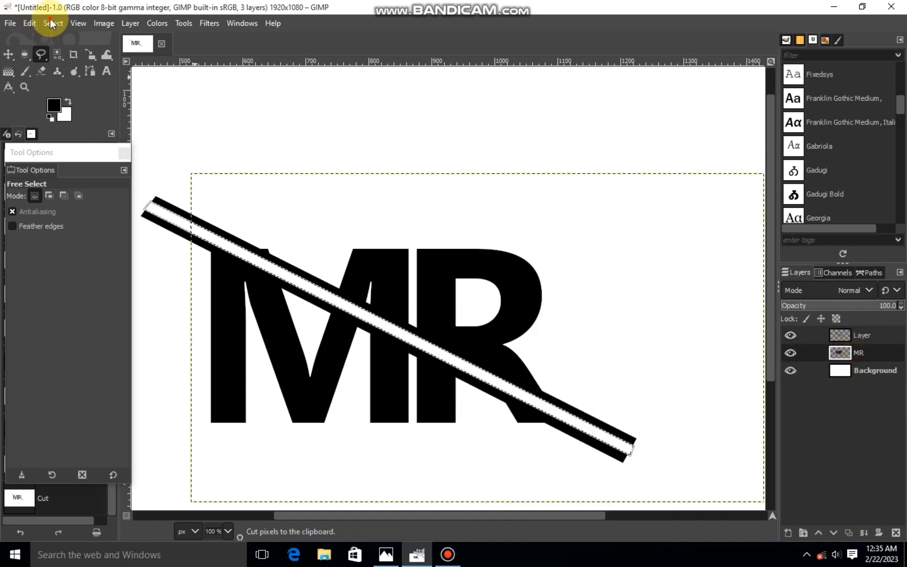
{"action": "left_click", "coordinate": [53, 24]}
{"action": "left_click", "coordinate": [68, 56]}
{"action": "scroll", "coordinate": [197, 117], "scroll_direction": "down", "scroll_amount": 2}
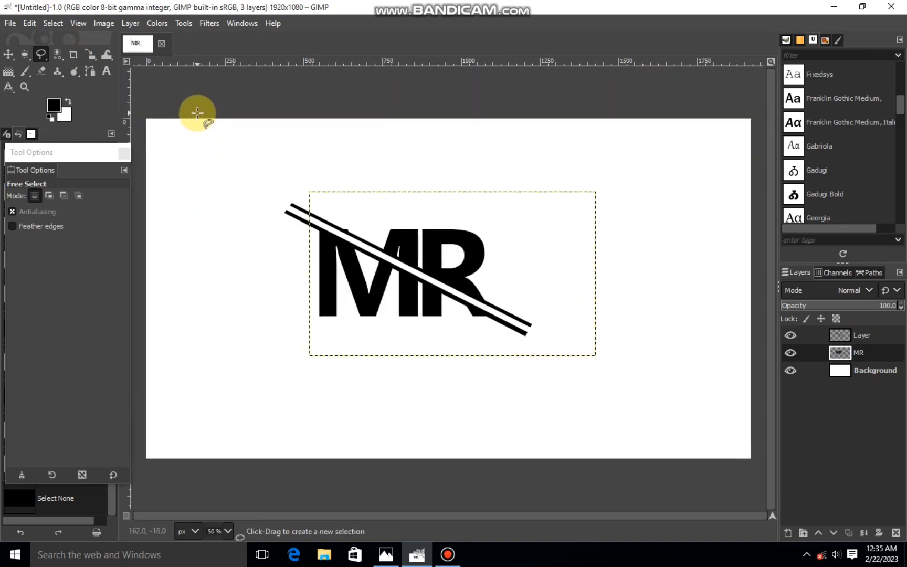
Step: Undo the deselection and both strip cuts
{"action": "key", "text": "ctrl+z"}
{"action": "key", "text": "ctrl+z"}
{"action": "key", "text": "ctrl+z"}
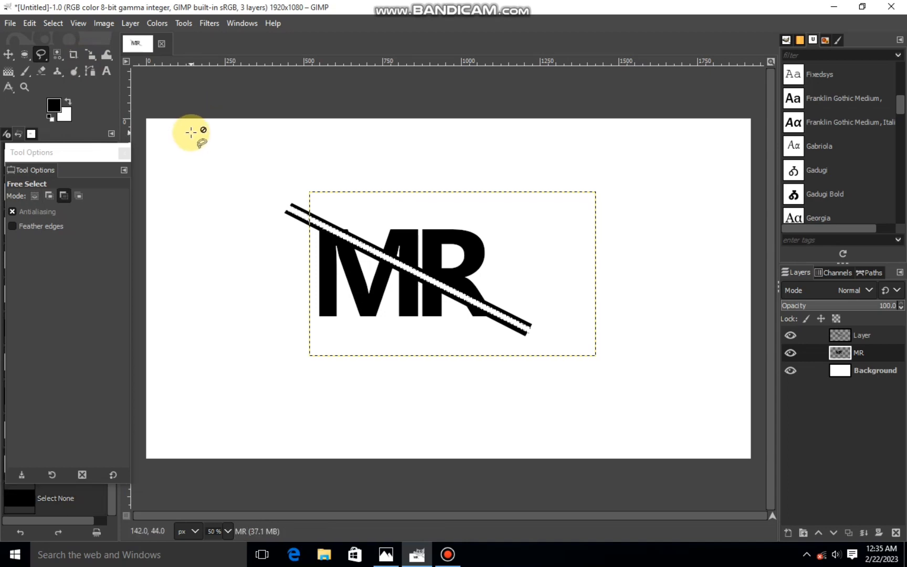
Step: Cut the selected strip from the MR layer and from the band layer, and remove the selection
{"action": "scroll", "coordinate": [512, 321], "scroll_direction": "up", "scroll_amount": 3}
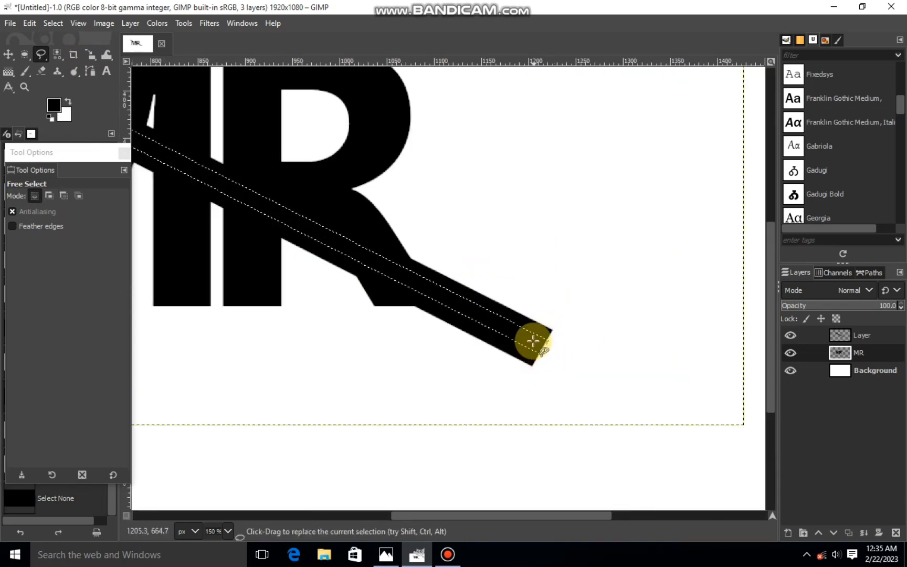
{"action": "key", "text": "ctrl+x"}
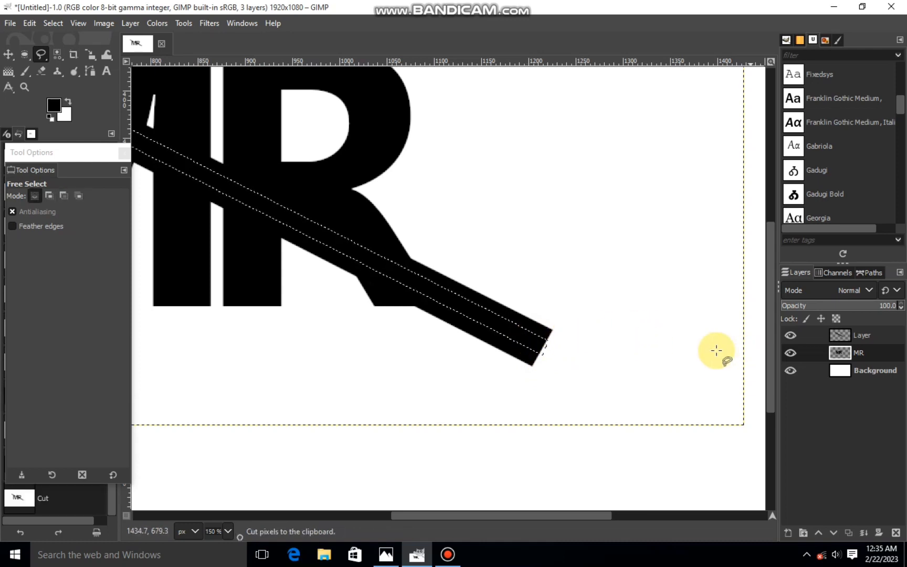
{"action": "left_click", "coordinate": [835, 333]}
{"action": "key", "text": "ctrl+x"}
{"action": "key", "text": "shift+ctrl+a"}
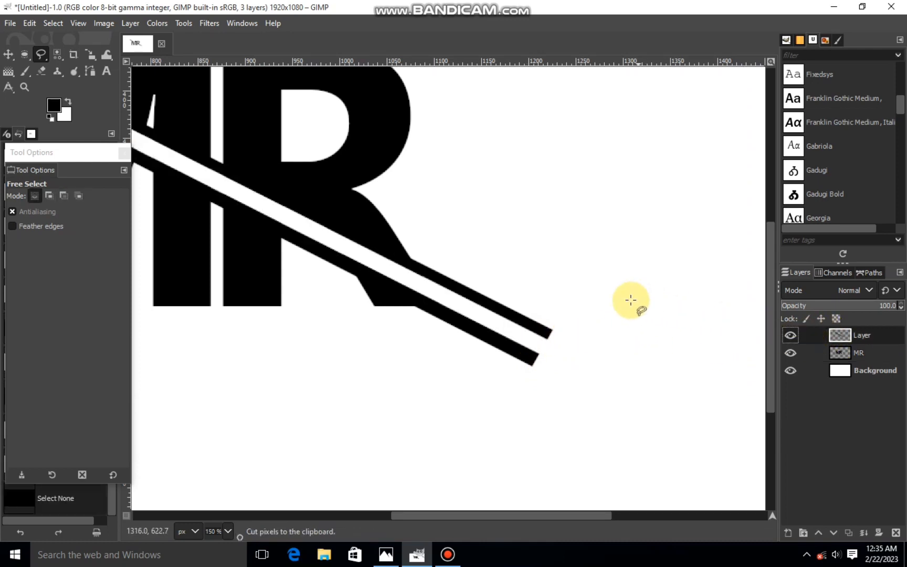
{"action": "scroll", "coordinate": [622, 293], "scroll_direction": "down", "scroll_amount": 3}
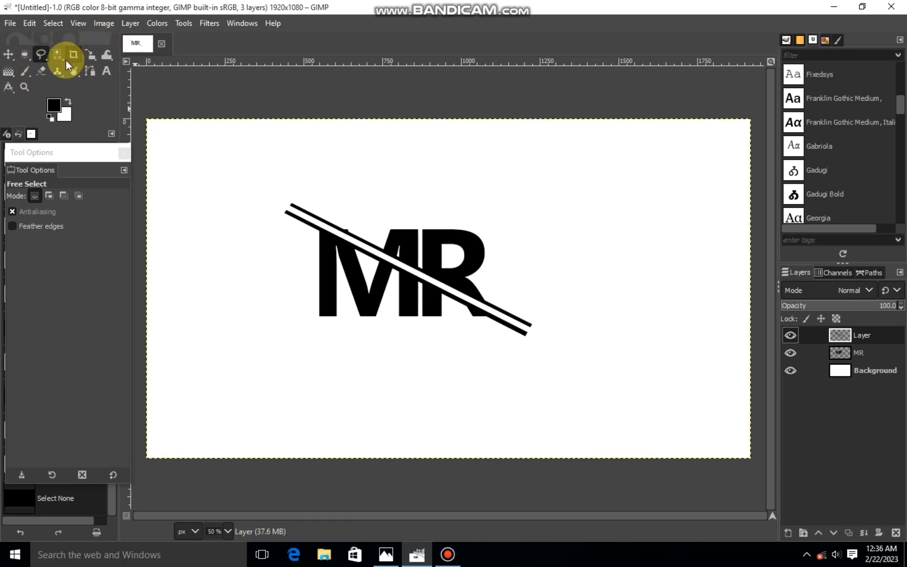
{"action": "scroll", "coordinate": [300, 212], "scroll_direction": "up", "scroll_amount": 1}
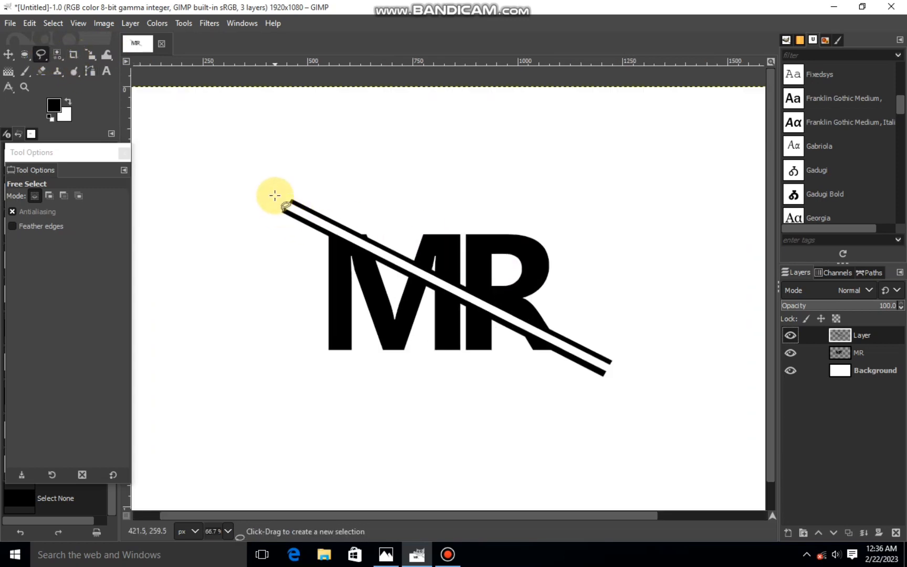
{"action": "left_click", "coordinate": [274, 200]}
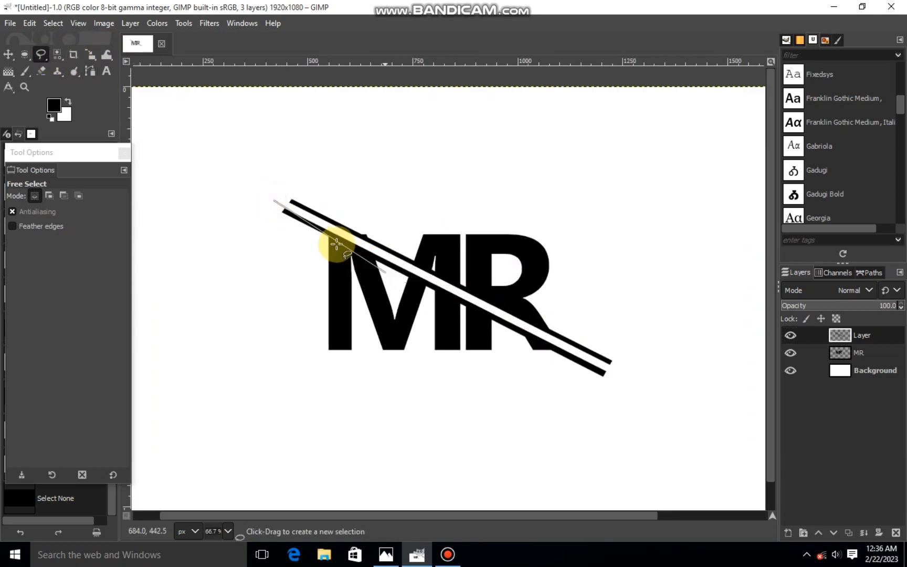
{"action": "right_click", "coordinate": [279, 208]}
{"action": "key", "text": "Escape"}
Step: Merge the band layer down into the MR layer
{"action": "left_click", "coordinate": [8, 54]}
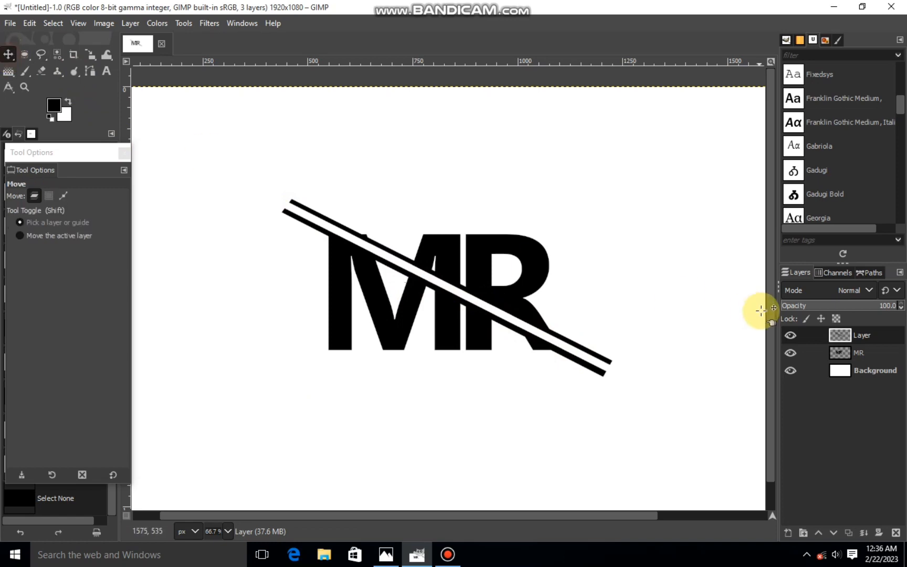
{"action": "right_click", "coordinate": [871, 340]}
{"action": "left_click", "coordinate": [779, 160]}
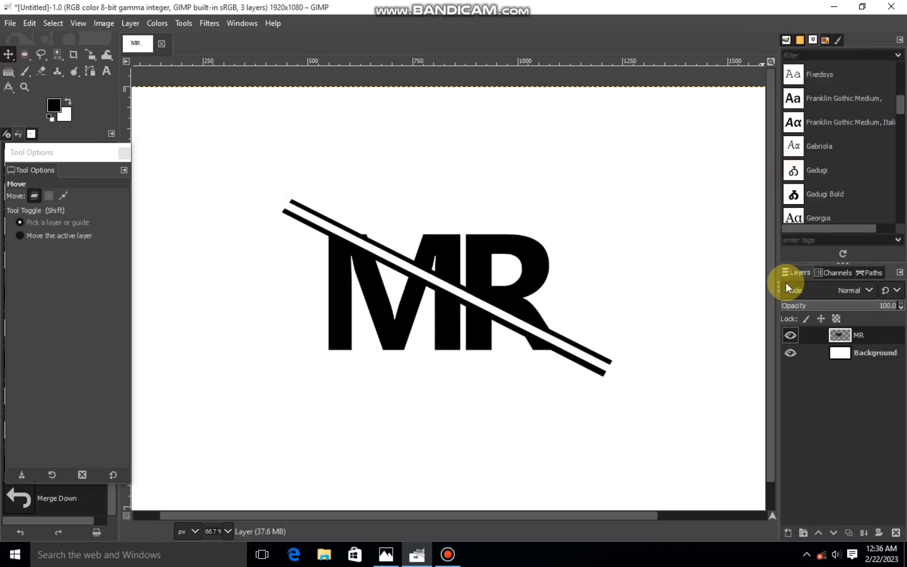
Step: Outline the part of the logo above the slash's white gap with Free Select, following the middle of the gap
{"action": "double_click", "coordinate": [791, 334]}
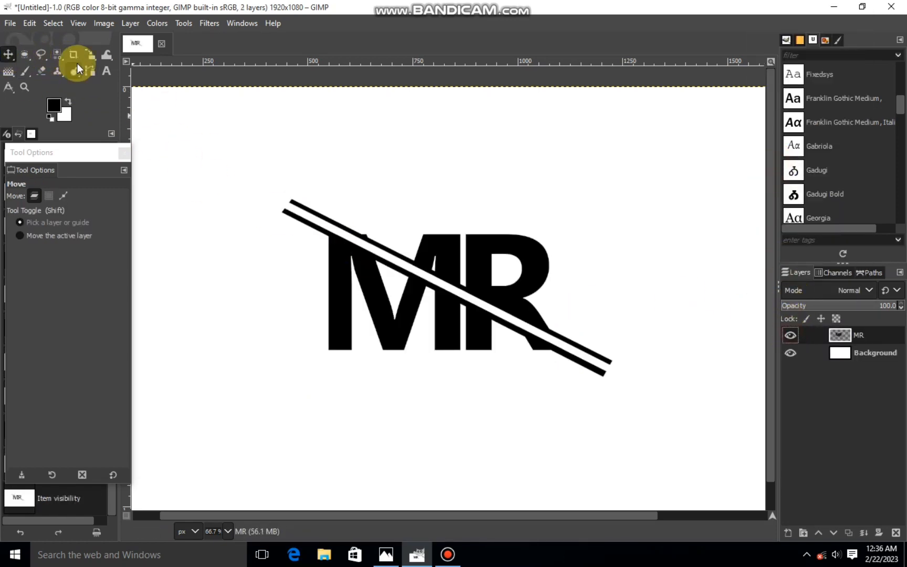
{"action": "left_click", "coordinate": [40, 54]}
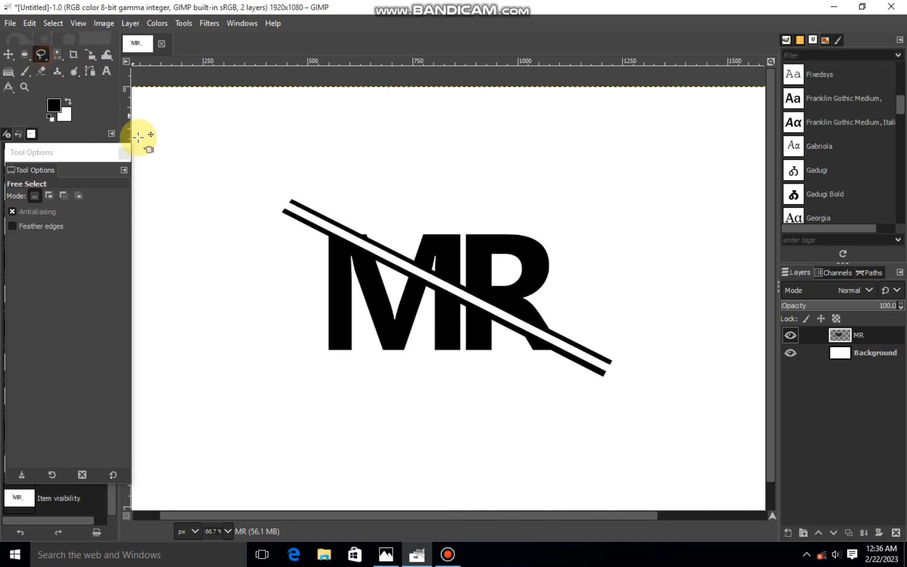
{"action": "left_click", "coordinate": [277, 199]}
{"action": "left_click", "coordinate": [630, 378]}
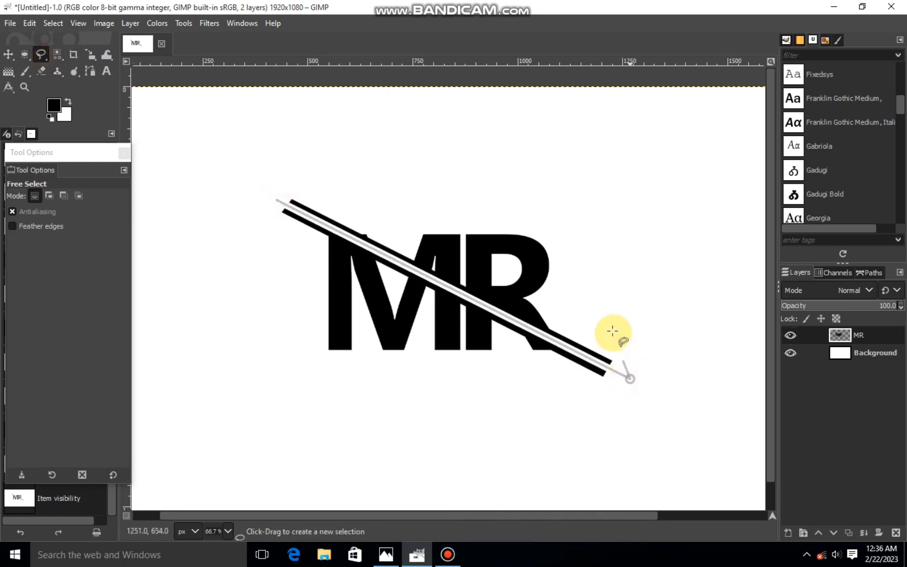
{"action": "left_click", "coordinate": [633, 189]}
{"action": "left_click", "coordinate": [263, 172]}
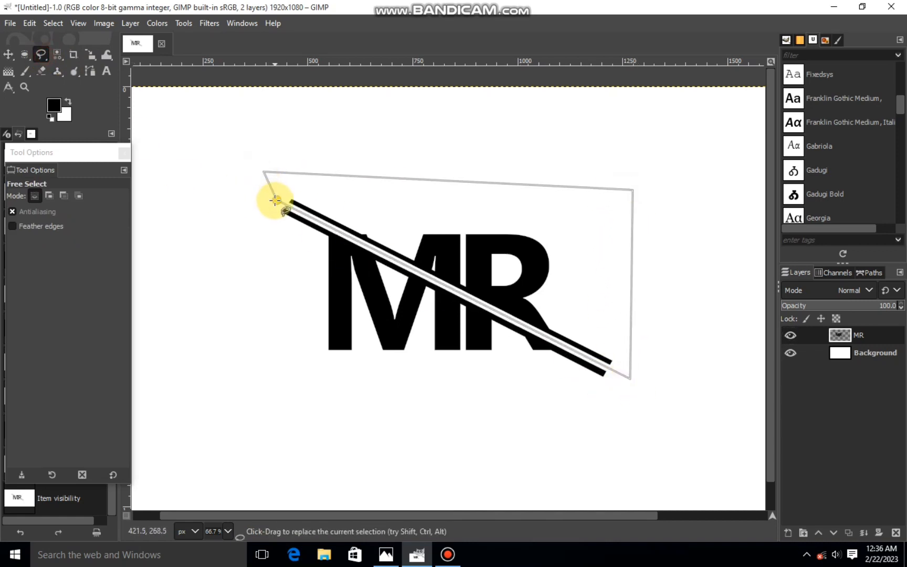
{"action": "left_click", "coordinate": [275, 200]}
{"action": "key", "text": "Return"}
Step: Copy the selected upper part of the MR layer, paste it as a new layer, and hide that pasted layer
{"action": "right_click", "coordinate": [397, 218]}
{"action": "mouse_move", "coordinate": [437, 253]}
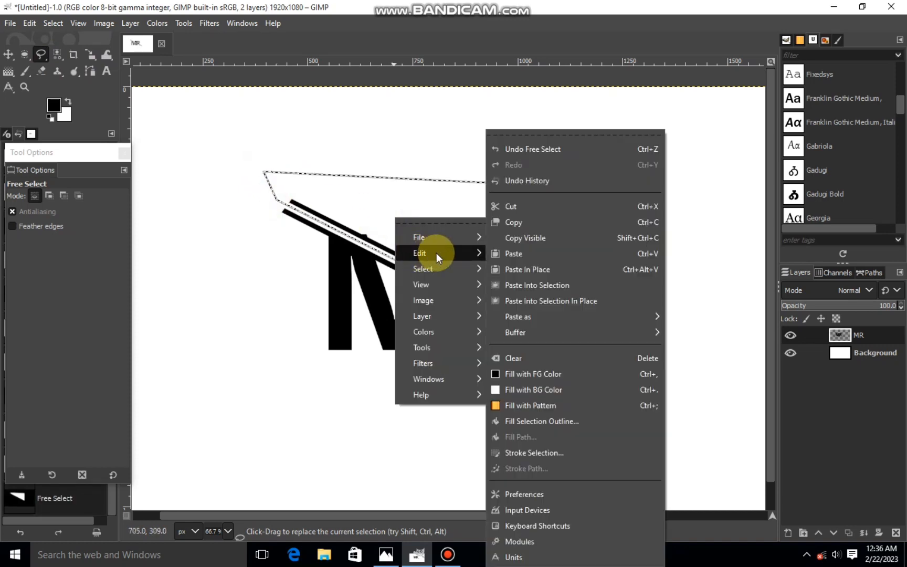
{"action": "left_click", "coordinate": [556, 222]}
{"action": "right_click", "coordinate": [550, 292]}
{"action": "mouse_move", "coordinate": [573, 326]}
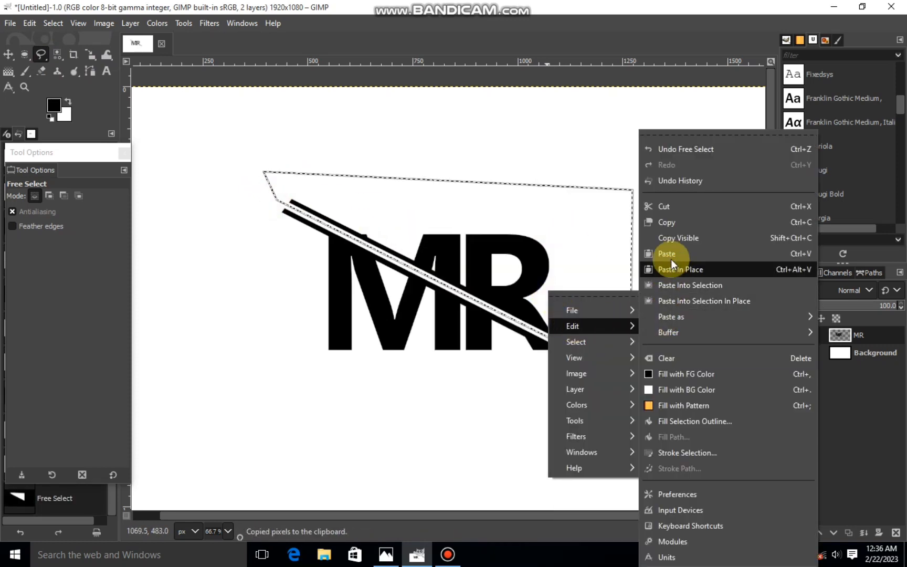
{"action": "left_click", "coordinate": [669, 257]}
{"action": "left_click", "coordinate": [789, 531]}
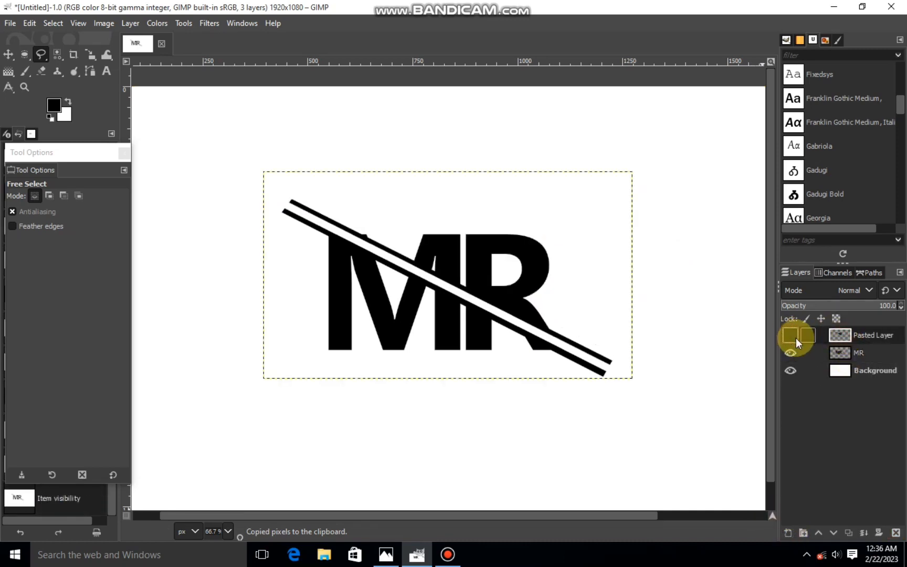
Step: Activate the MR layer and outline its part above the slash's white gap with Free Select
{"action": "left_click", "coordinate": [795, 353]}
{"action": "left_click", "coordinate": [792, 353]}
{"action": "left_click", "coordinate": [793, 352]}
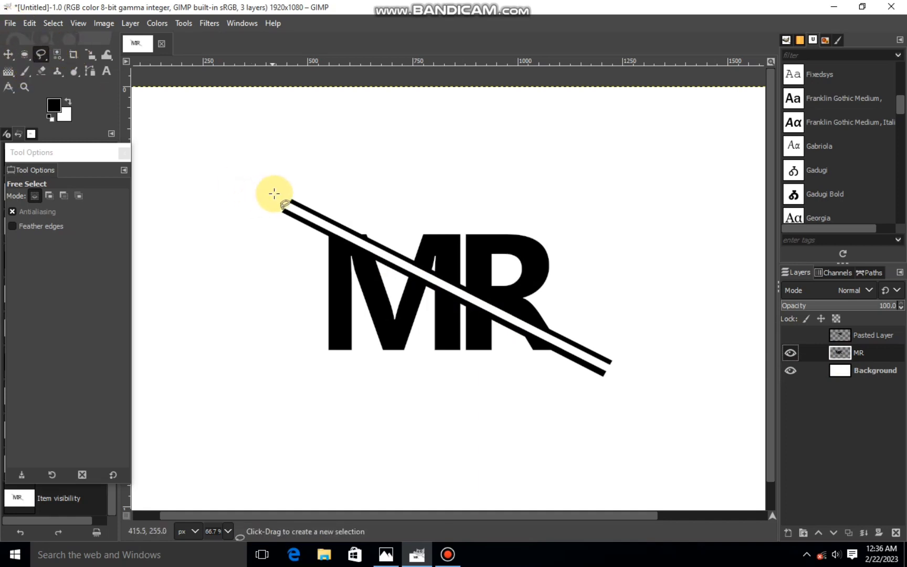
{"action": "left_click_drag", "start_coordinate": [283, 203], "coordinate": [612, 370]}
{"action": "left_click", "coordinate": [627, 309]}
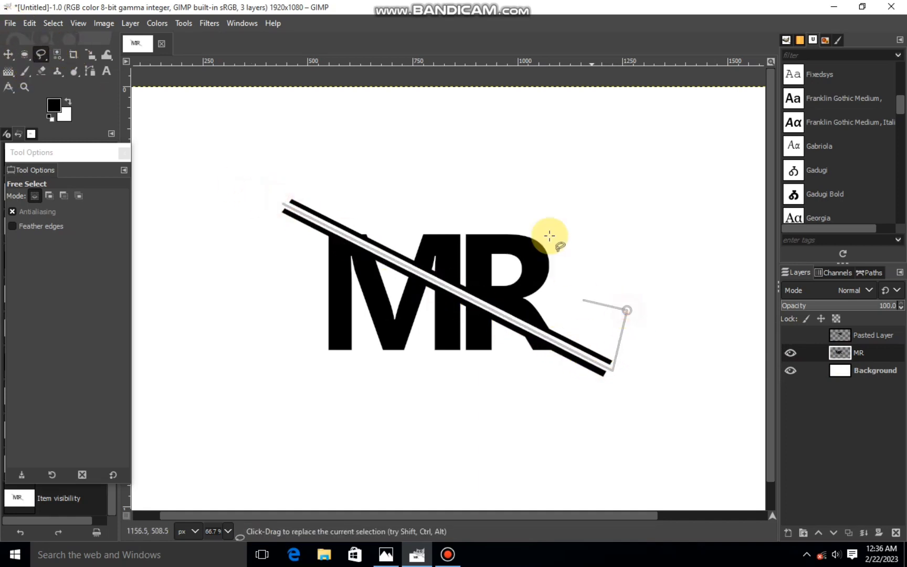
{"action": "left_click", "coordinate": [502, 169]}
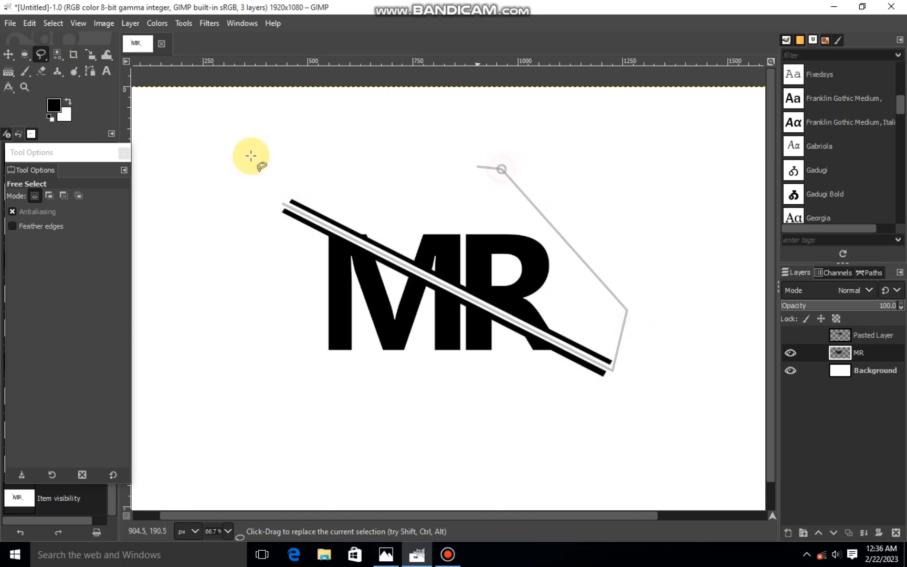
{"action": "left_click", "coordinate": [283, 204]}
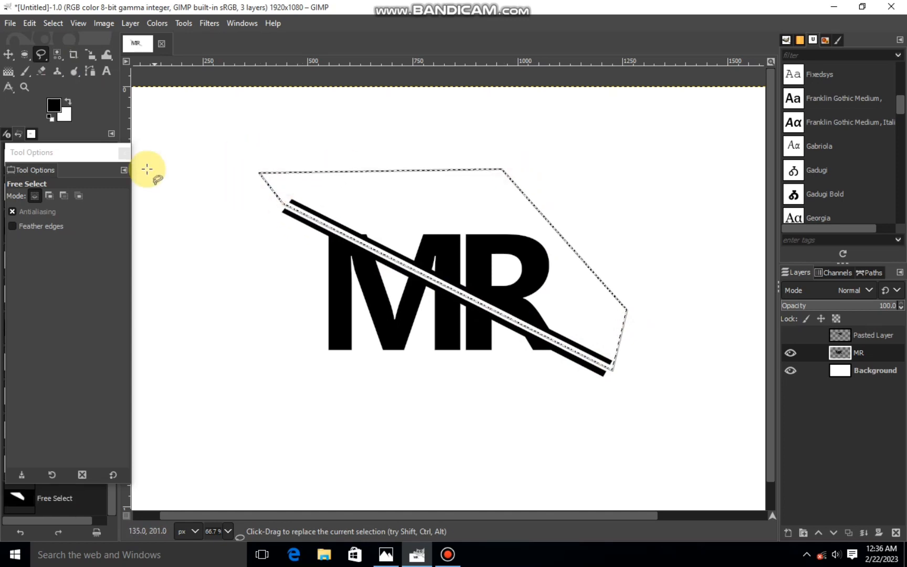
{"action": "left_click", "coordinate": [23, 70]}
{"action": "left_click", "coordinate": [17, 233]}
{"action": "left_click", "coordinate": [68, 268]}
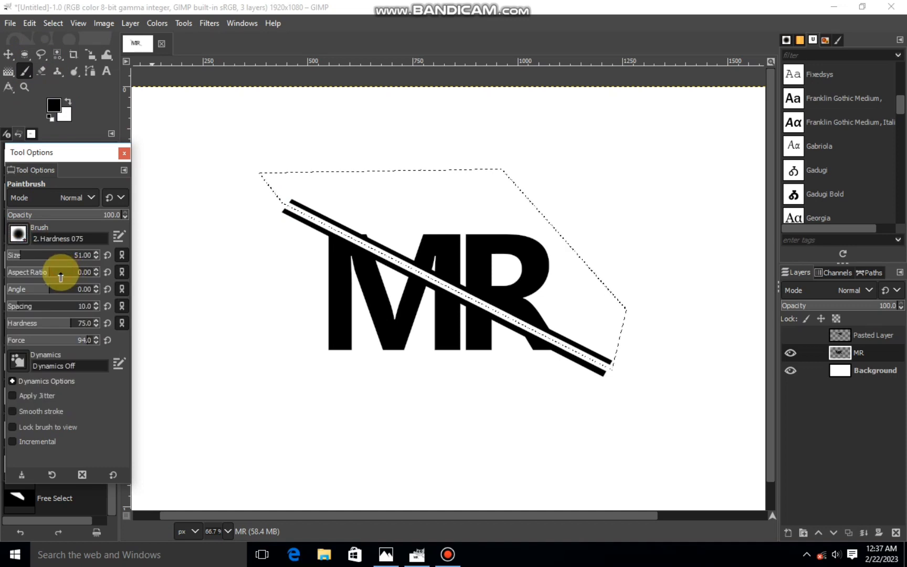
{"action": "left_click", "coordinate": [33, 255]}
{"action": "mouse_move", "coordinate": [407, 223]}
{"action": "left_mouse_down"}
{"action": "mouse_move", "coordinate": [392, 232]}
{"action": "mouse_move", "coordinate": [500, 273]}
{"action": "left_mouse_up"}
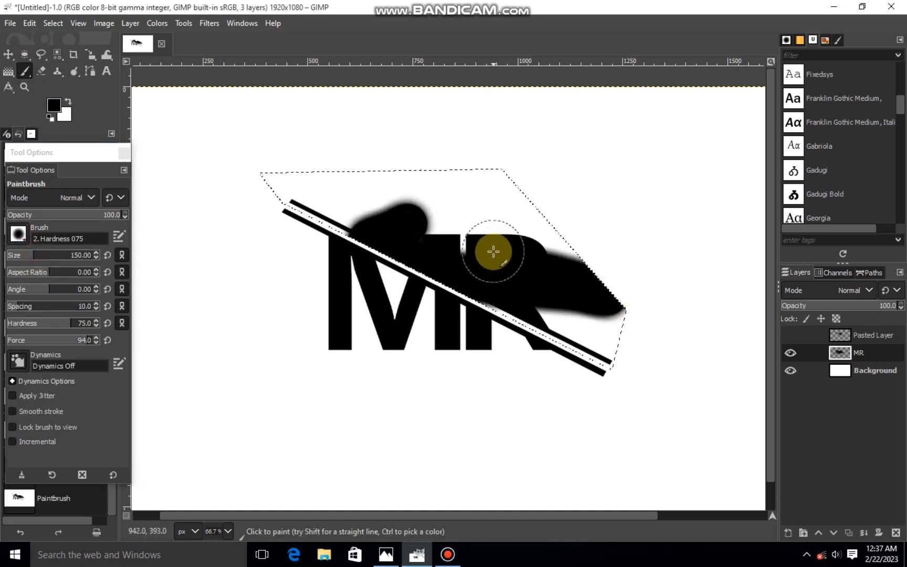
{"action": "key", "text": "ctrl+z"}
Step: Erase everything inside the selection on the MR layer and remove the selection
{"action": "left_click", "coordinate": [42, 72]}
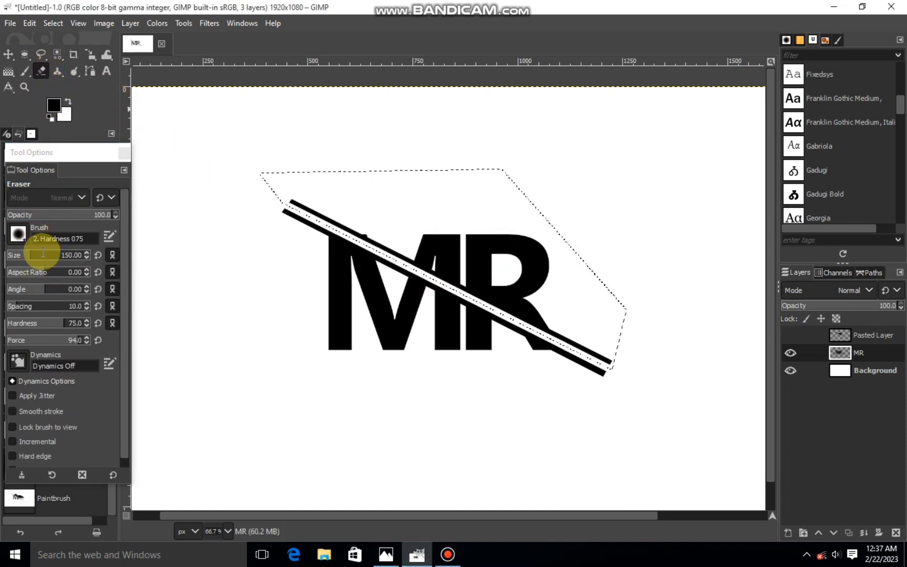
{"action": "mouse_move", "coordinate": [314, 213]}
{"action": "left_mouse_down"}
{"action": "mouse_move", "coordinate": [486, 296]}
{"action": "mouse_move", "coordinate": [329, 209]}
{"action": "mouse_move", "coordinate": [500, 289]}
{"action": "mouse_move", "coordinate": [554, 348]}
{"action": "mouse_move", "coordinate": [537, 272]}
{"action": "mouse_move", "coordinate": [538, 336]}
{"action": "mouse_move", "coordinate": [320, 189]}
{"action": "mouse_move", "coordinate": [263, 189]}
{"action": "left_mouse_up"}
{"action": "left_click", "coordinate": [58, 24]}
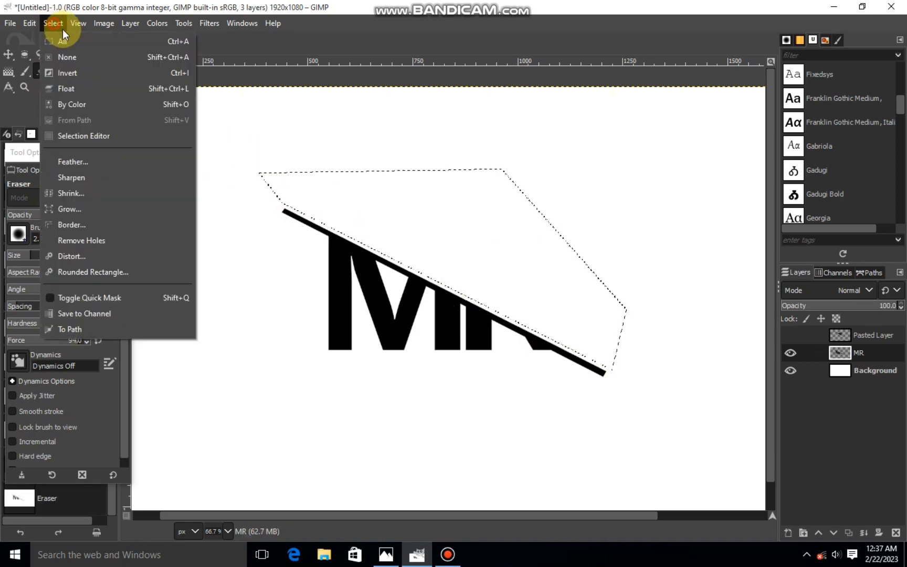
{"action": "left_click", "coordinate": [70, 57]}
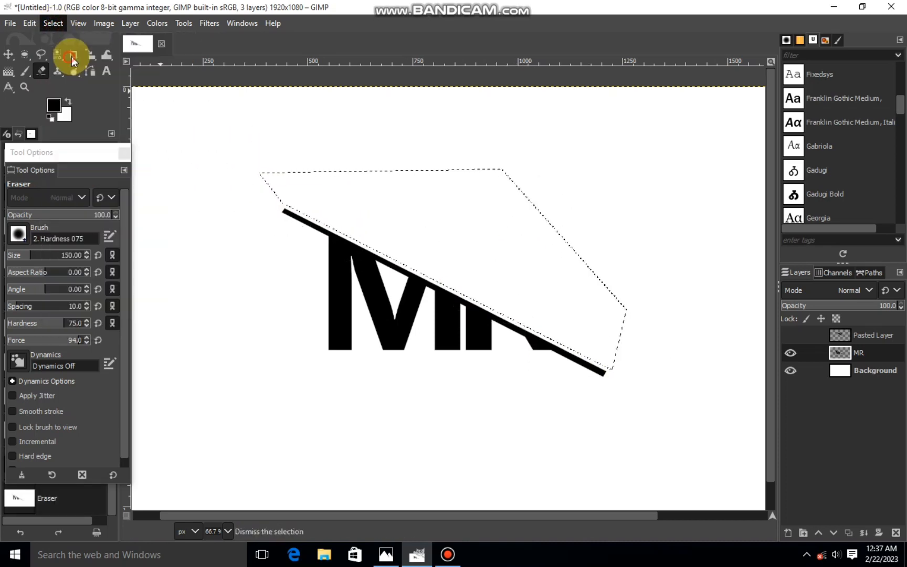
Step: Show the Pasted Layer again, check the MR layer's visibility, and make the Pasted Layer active
{"action": "left_click", "coordinate": [791, 333]}
{"action": "left_click", "coordinate": [790, 353]}
{"action": "left_click", "coordinate": [790, 352]}
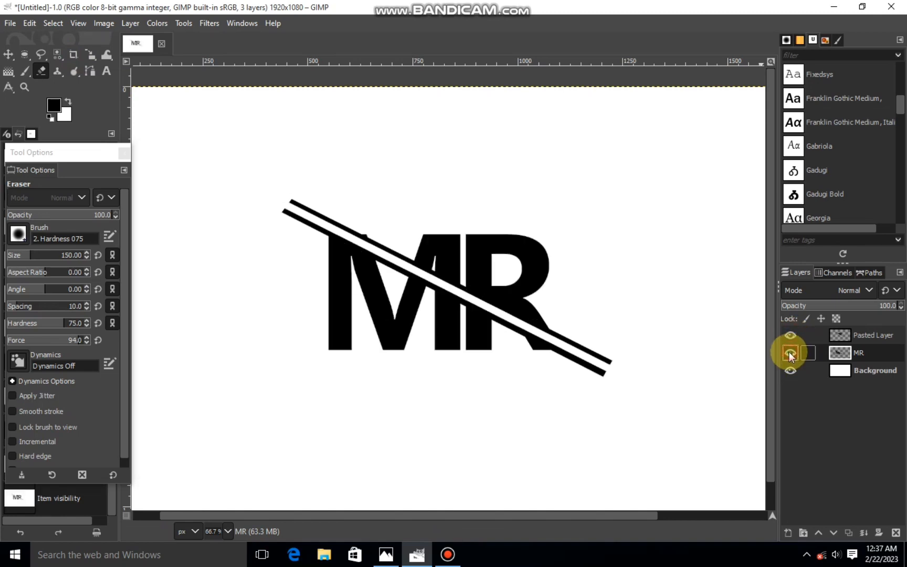
{"action": "left_click", "coordinate": [835, 334]}
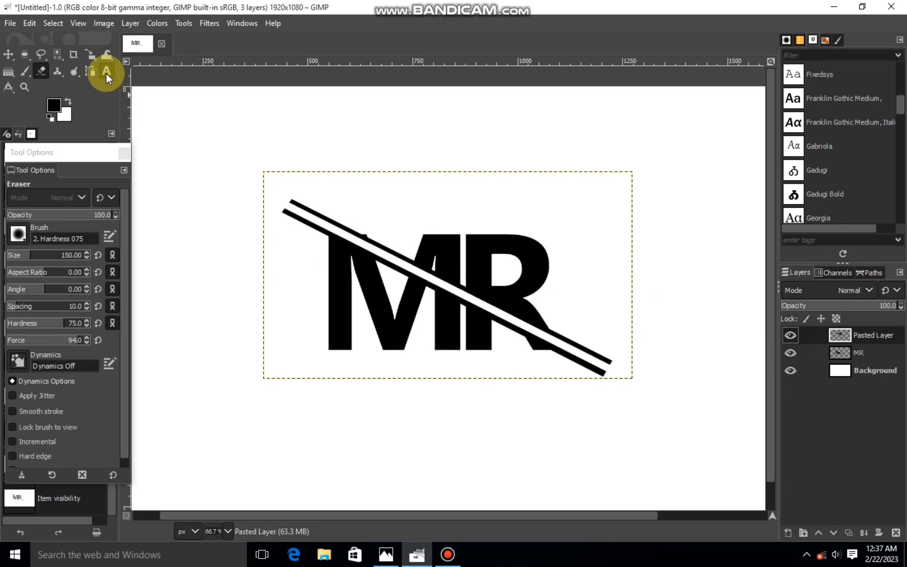
Step: Add a transparent 1920 × 1080 px layer and select a rectangle of about 540 × 24 px just beneath the MR letters
{"action": "left_click", "coordinate": [790, 532]}
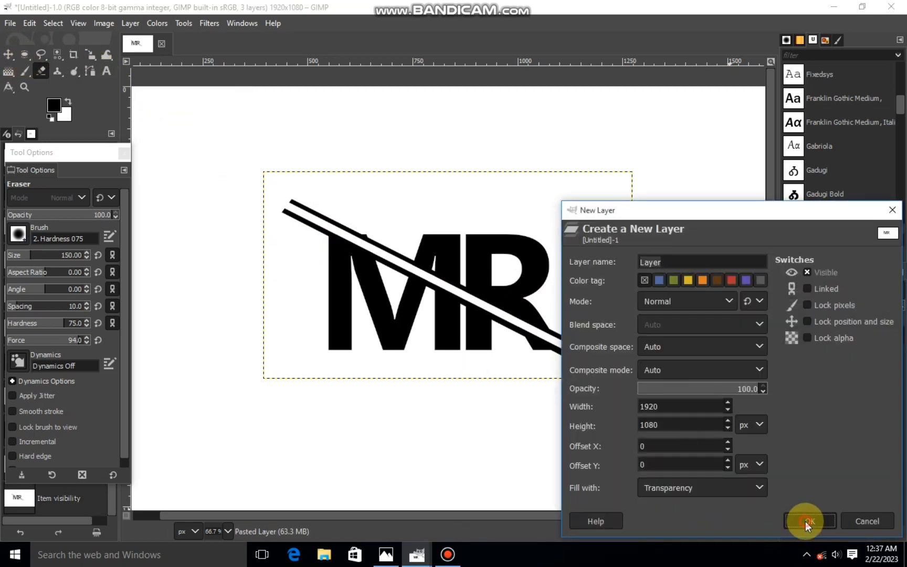
{"action": "left_click", "coordinate": [808, 520]}
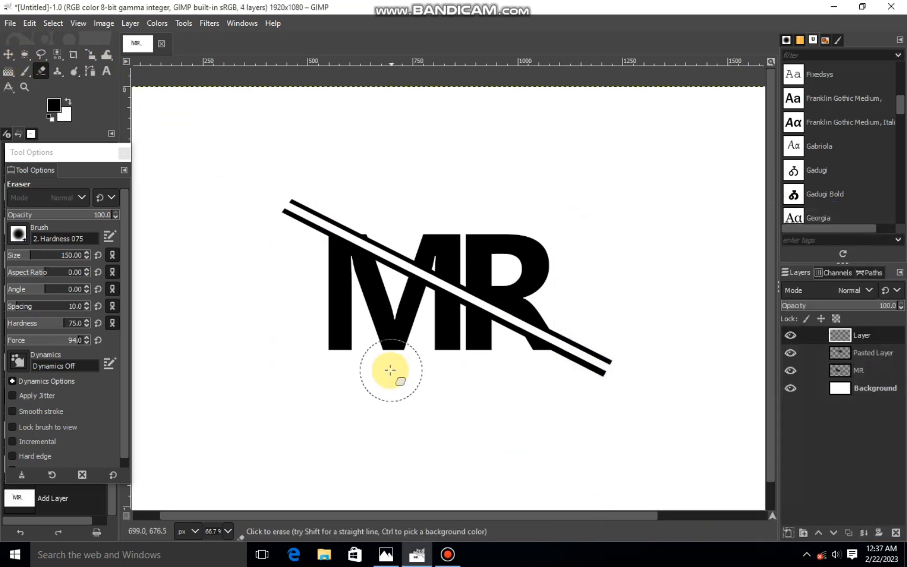
{"action": "right_click", "coordinate": [30, 55]}
{"action": "left_click", "coordinate": [52, 56]}
{"action": "scroll", "coordinate": [246, 212], "scroll_direction": "down", "scroll_amount": 1}
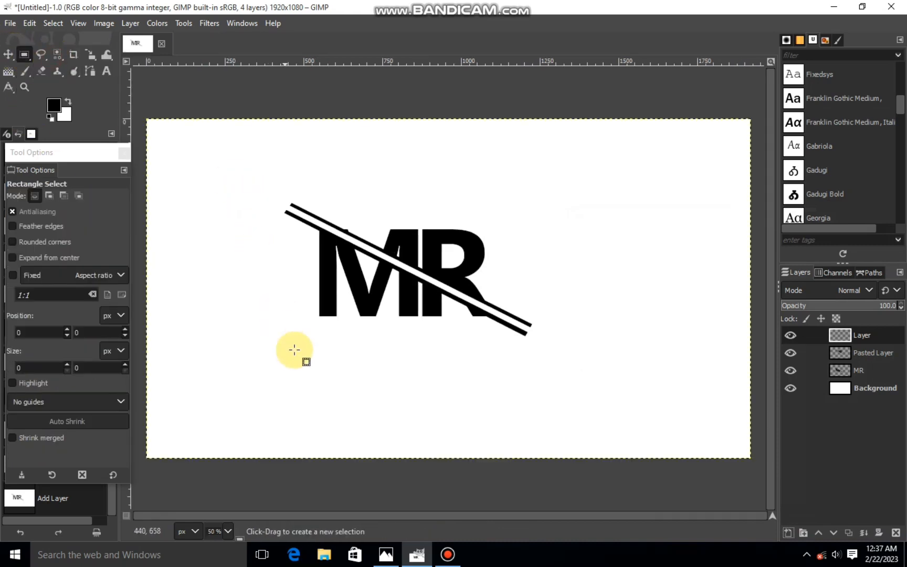
{"action": "left_click_drag", "start_coordinate": [299, 321], "coordinate": [490, 330]}
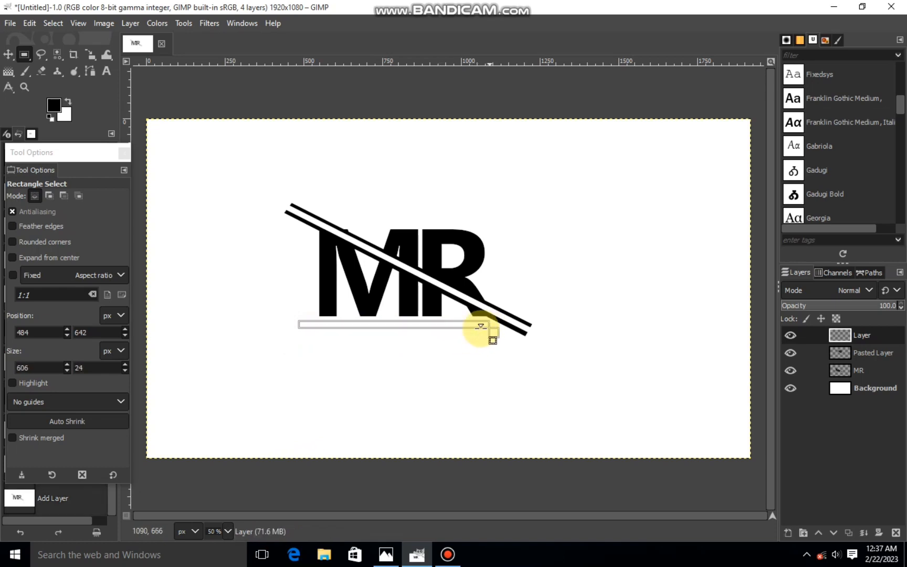
{"action": "left_click_drag", "start_coordinate": [295, 323], "coordinate": [318, 322]}
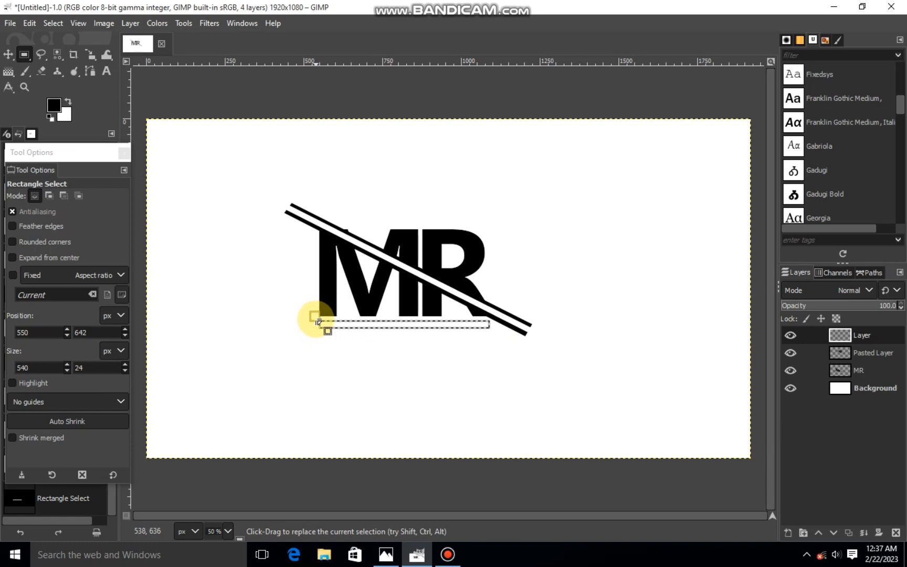
Step: Fill the rectangular selection with the black foreground color and remove the selection
{"action": "right_click", "coordinate": [455, 334]}
{"action": "mouse_move", "coordinate": [477, 370]}
{"action": "left_click", "coordinate": [577, 373]}
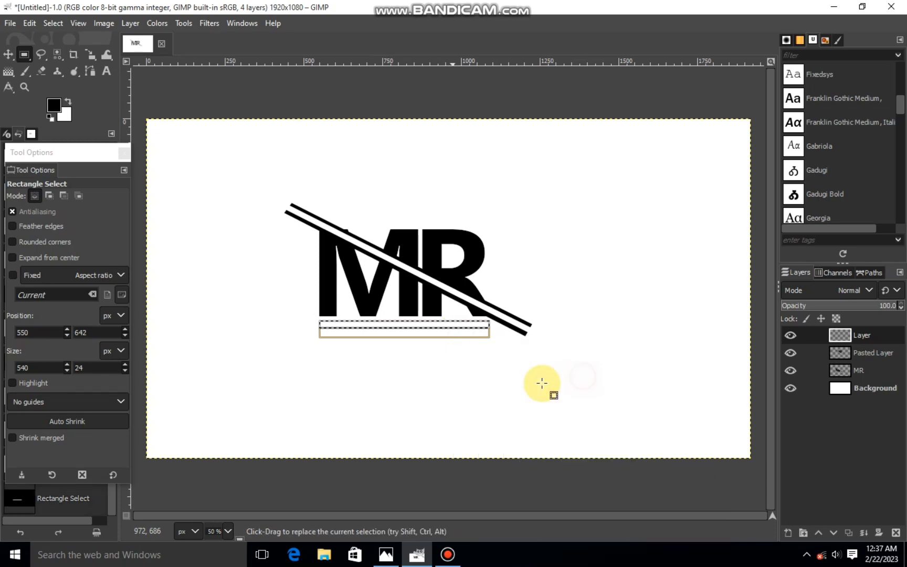
{"action": "left_click", "coordinate": [71, 54]}
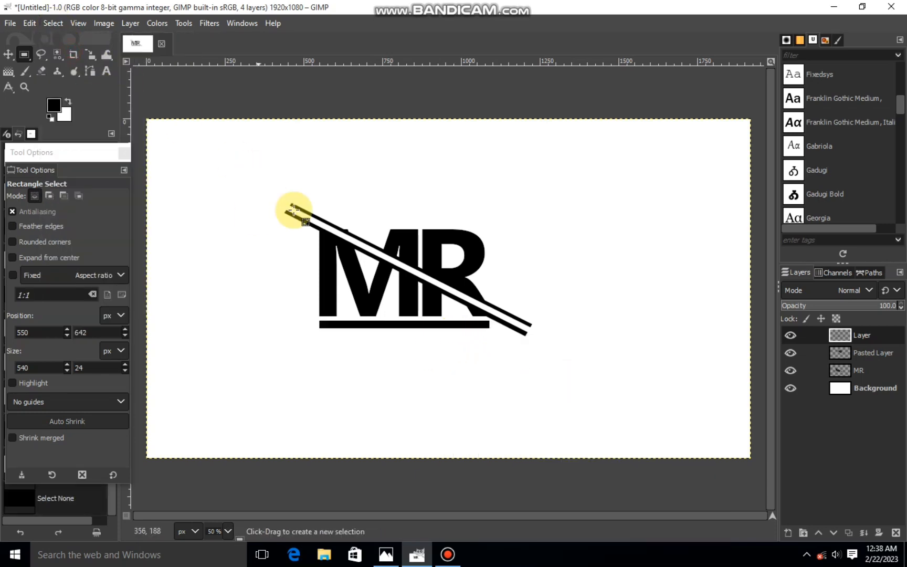
{"action": "left_click", "coordinate": [788, 533]}
{"action": "left_click", "coordinate": [810, 527]}
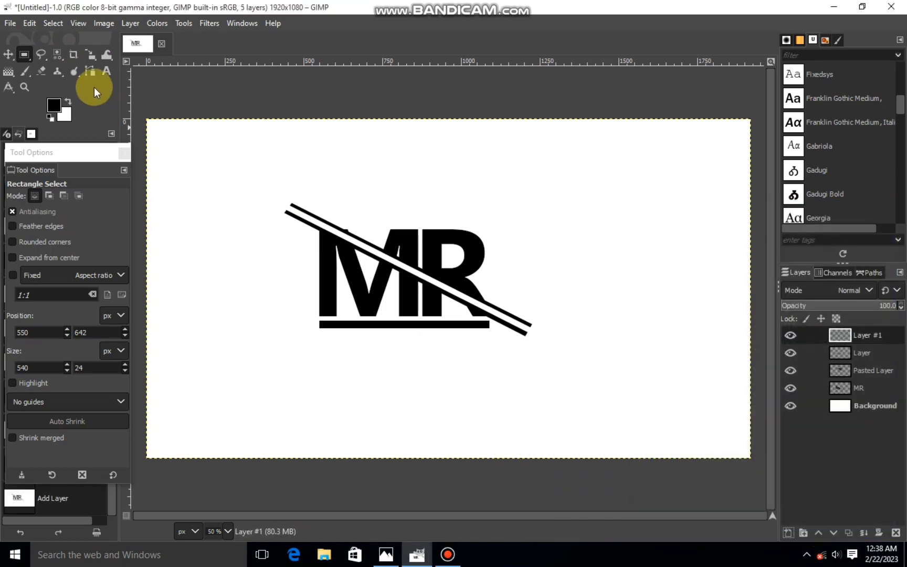
{"action": "key", "text": "ctrl+z"}
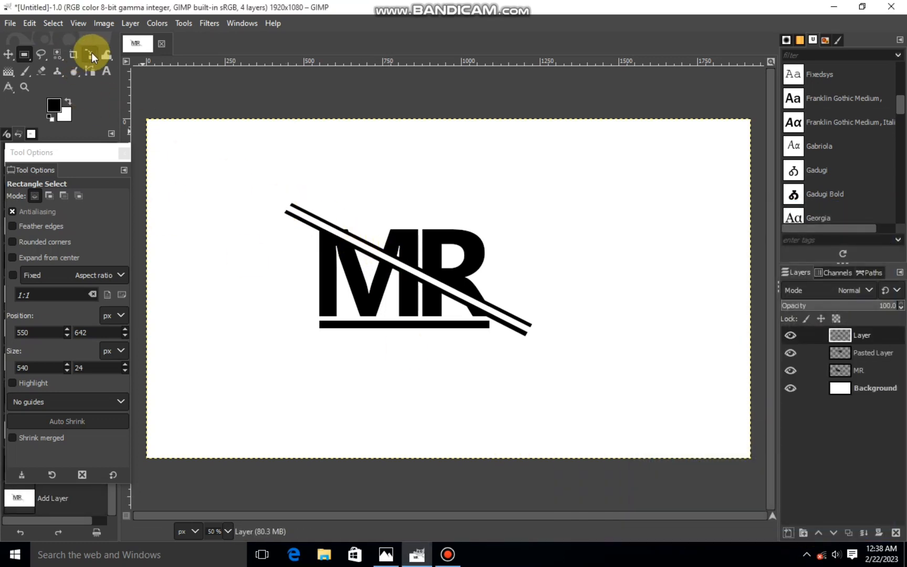
Step: Create a text box beneath the black bar and enter DESIGN in Ebrima Bold at 62 px
{"action": "left_click", "coordinate": [107, 72]}
{"action": "left_click_drag", "start_coordinate": [303, 331], "coordinate": [532, 372]}
{"action": "left_click_drag", "start_coordinate": [446, 336], "coordinate": [445, 337]}
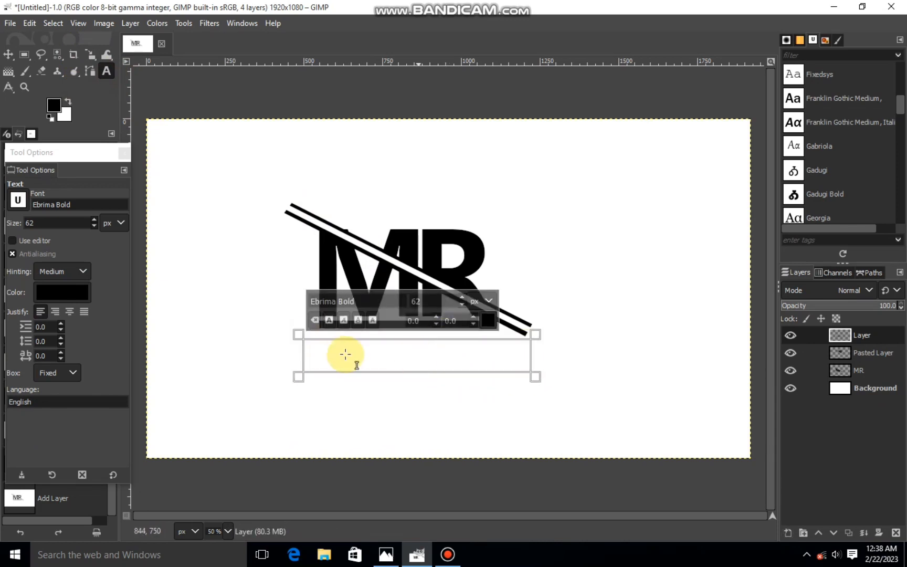
{"action": "left_click_drag", "start_coordinate": [294, 352], "coordinate": [284, 355]}
{"action": "left_click_drag", "start_coordinate": [392, 333], "coordinate": [392, 327]}
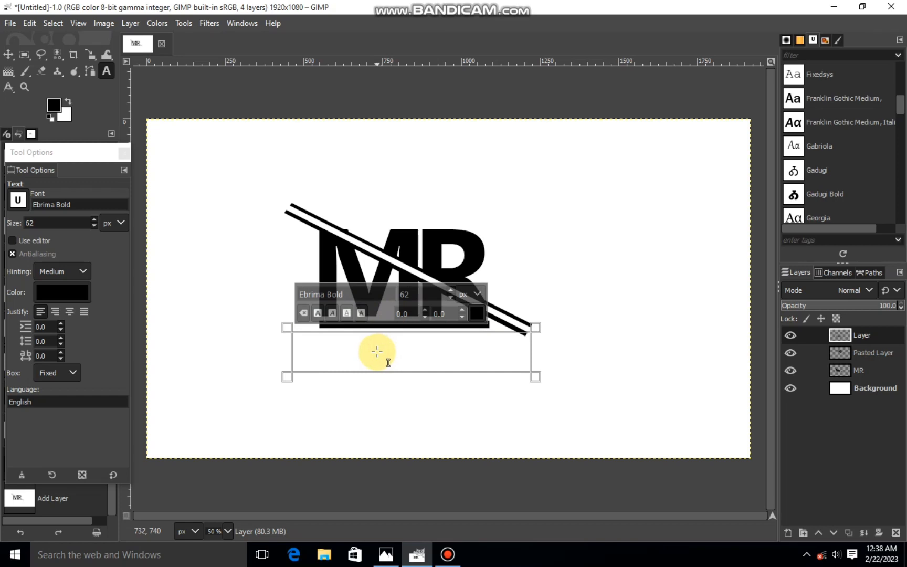
{"action": "type", "text": "DESIGN"}
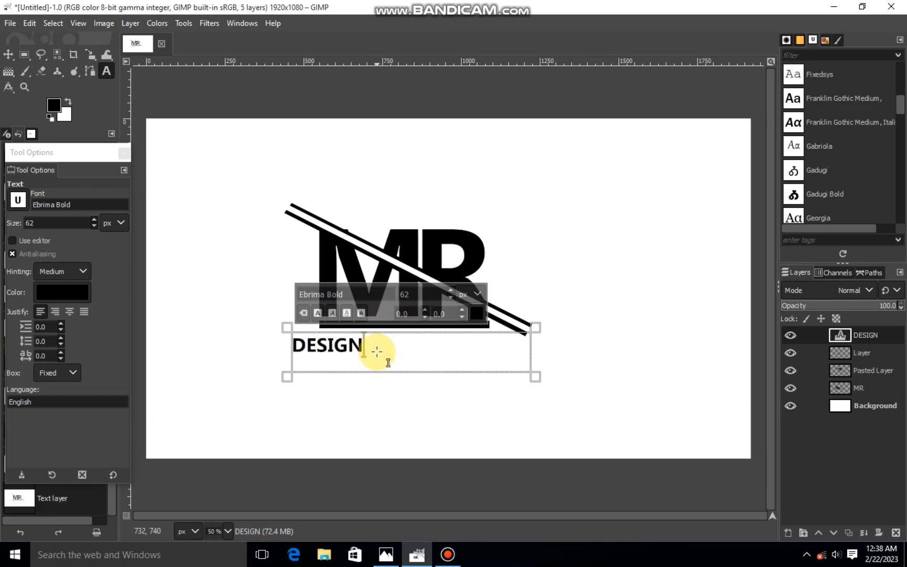
Step: Set the DESIGN text to 88 px with 38 kerning, align its left edge with the bar, and activate the Background layer
{"action": "left_click_drag", "start_coordinate": [376, 351], "coordinate": [292, 367]}
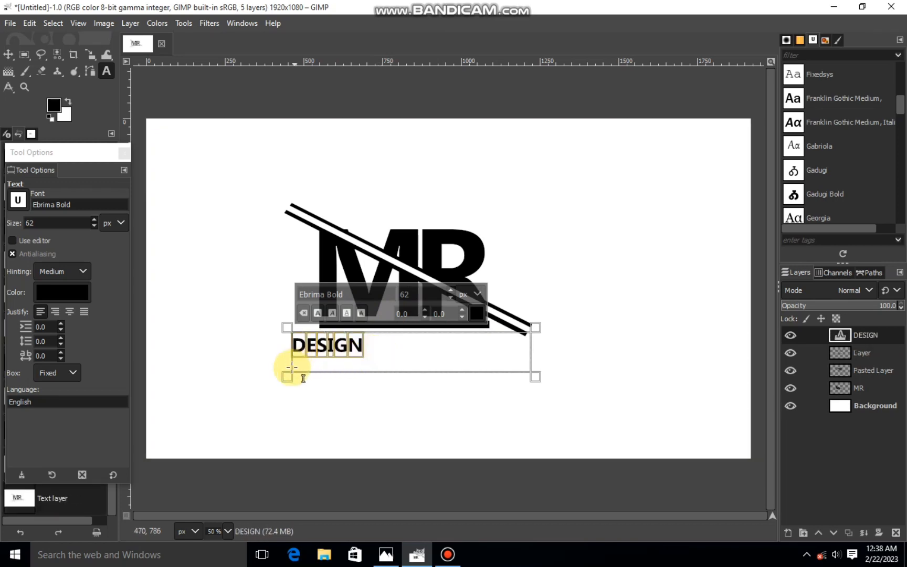
{"action": "left_click", "coordinate": [452, 290]}
{"action": "left_click", "coordinate": [461, 309]}
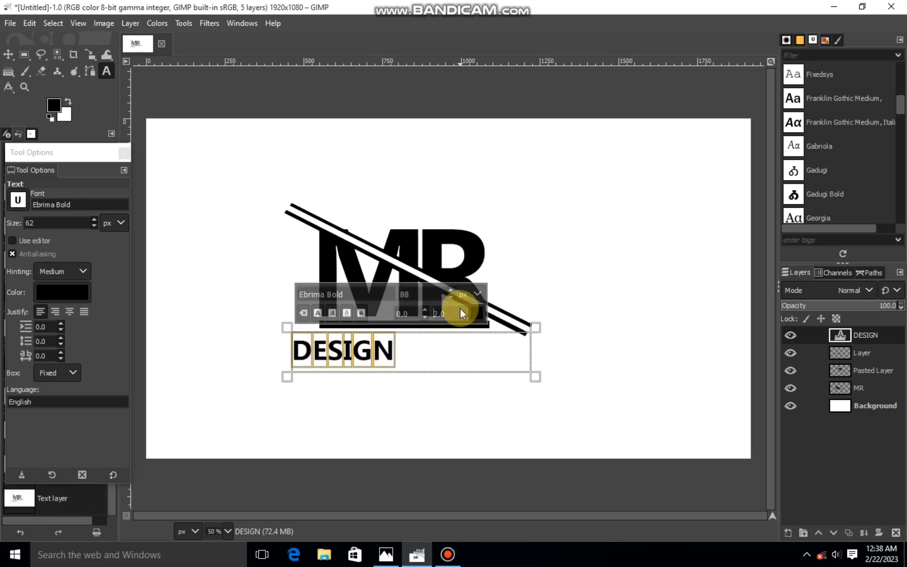
{"action": "left_click", "coordinate": [460, 309]}
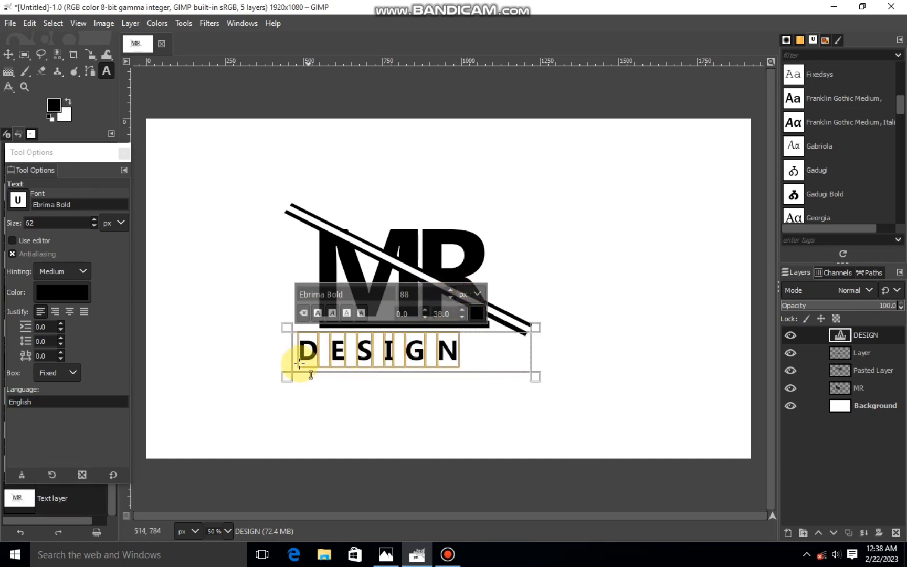
{"action": "mouse_move", "coordinate": [299, 363]}
{"action": "left_mouse_down"}
{"action": "mouse_move", "coordinate": [292, 355]}
{"action": "mouse_move", "coordinate": [306, 355]}
{"action": "left_mouse_up"}
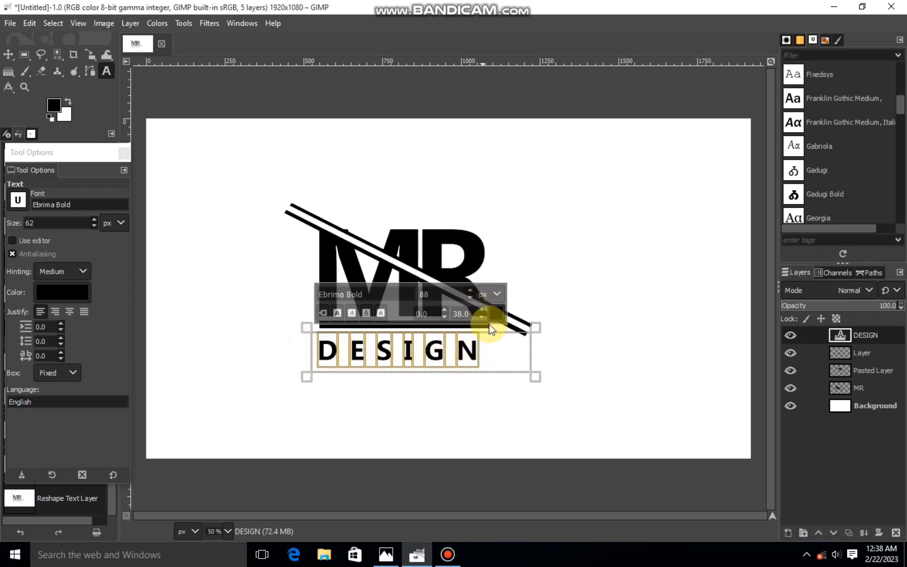
{"action": "left_click", "coordinate": [857, 404]}
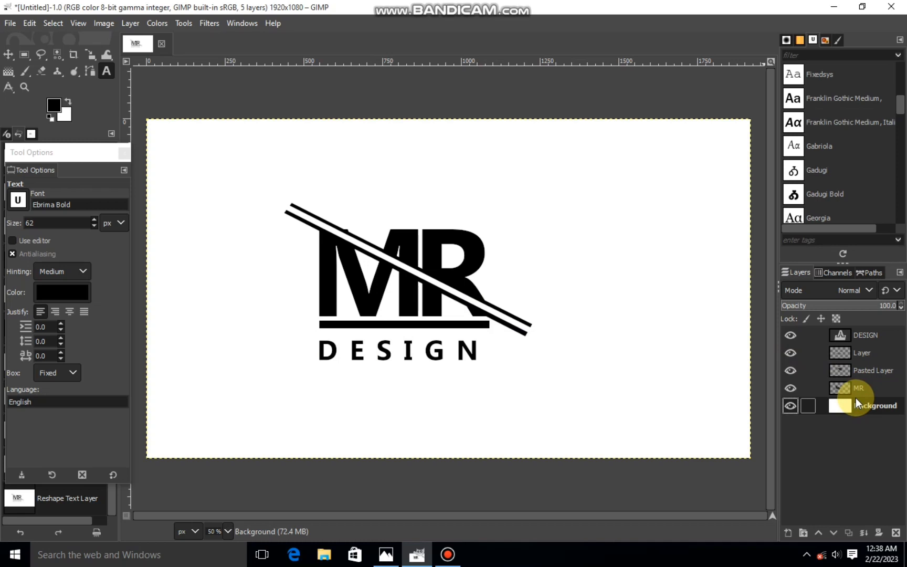
Step: Import the shining image from the Pictures folder as a new layer directly above Pasted Layer
{"action": "left_click", "coordinate": [864, 337]}
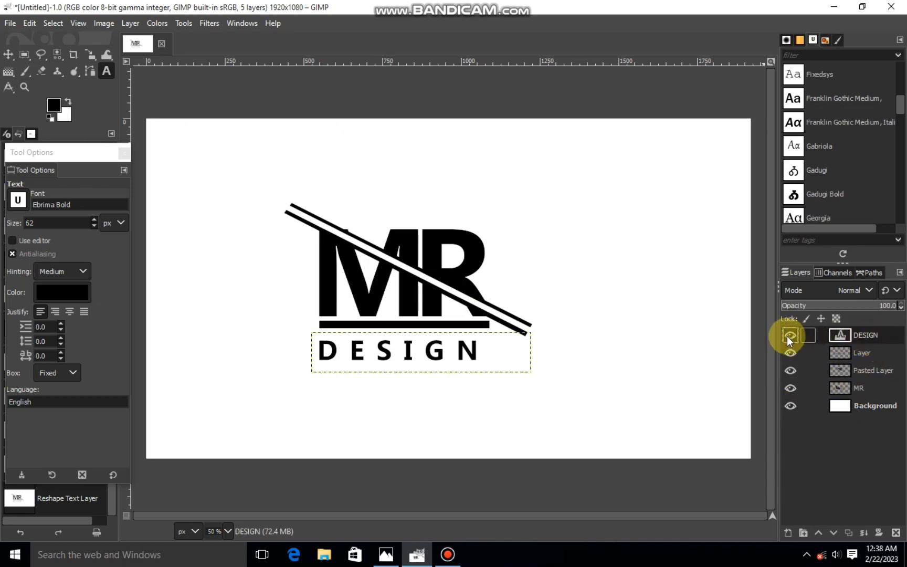
{"action": "left_click", "coordinate": [850, 354]}
{"action": "left_click", "coordinate": [811, 372]}
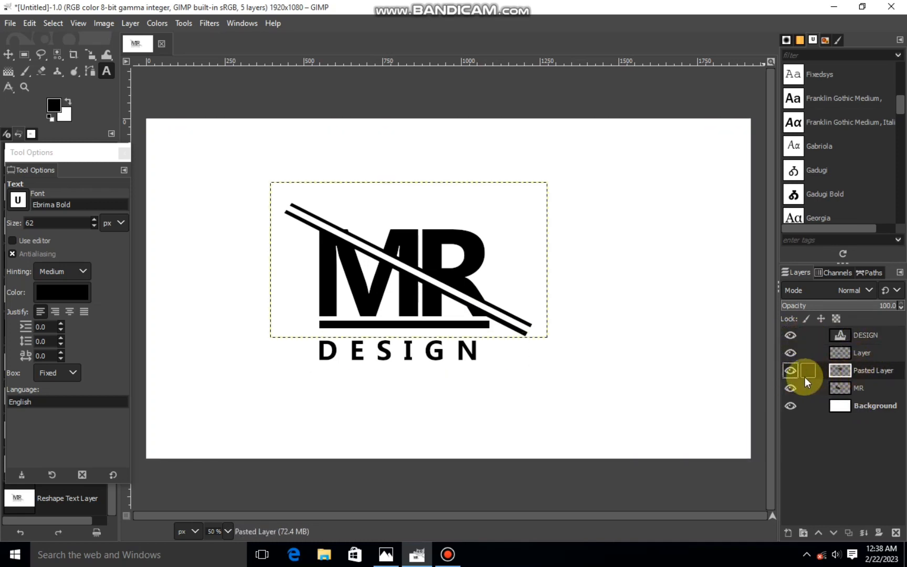
{"action": "left_click", "coordinate": [791, 370]}
{"action": "left_click", "coordinate": [791, 370]}
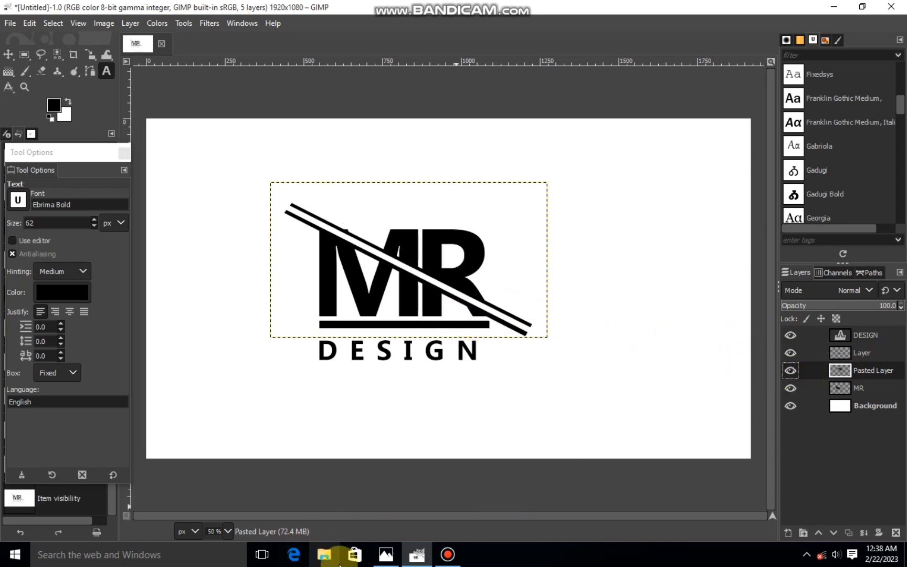
{"action": "left_click", "coordinate": [325, 554]}
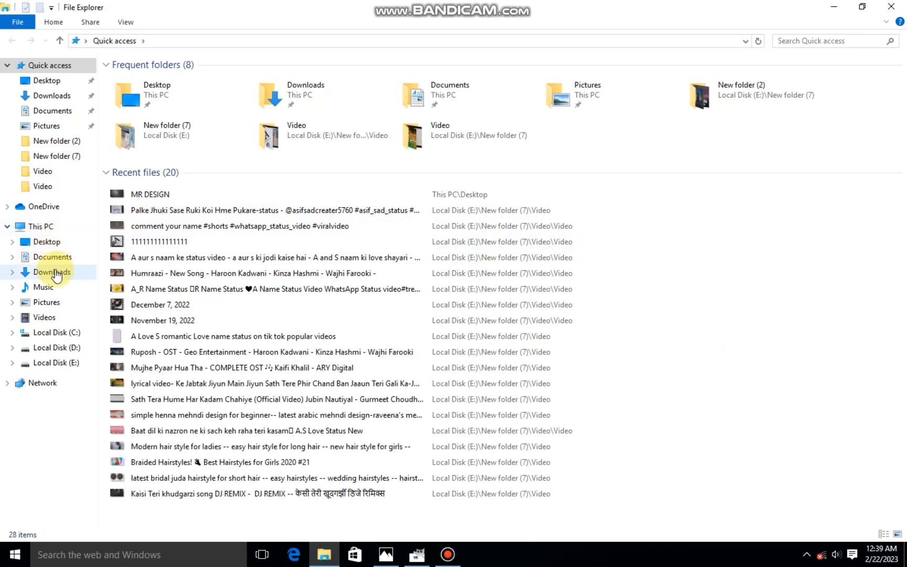
{"action": "left_click", "coordinate": [46, 302]}
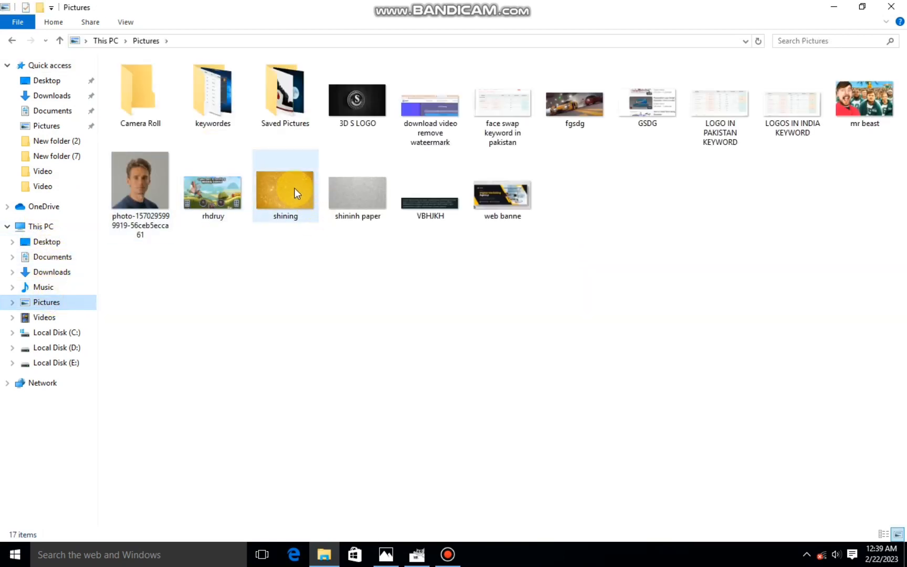
{"action": "left_click_drag", "start_coordinate": [296, 193], "coordinate": [446, 286]}
Step: Scale the gold shining texture to about 809 × 530 px and position it over the upper part of the MR lettering
{"action": "left_click", "coordinate": [90, 55]}
{"action": "left_click", "coordinate": [409, 303]}
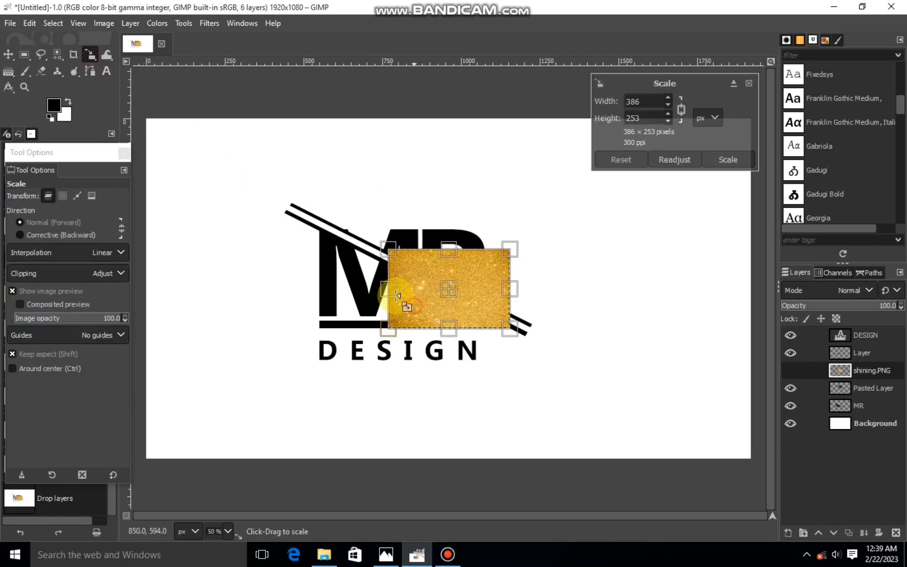
{"action": "left_click_drag", "start_coordinate": [389, 252], "coordinate": [281, 207]}
{"action": "left_click_drag", "start_coordinate": [487, 299], "coordinate": [505, 311]}
{"action": "left_click_drag", "start_coordinate": [284, 222], "coordinate": [275, 215]}
{"action": "left_click_drag", "start_coordinate": [433, 278], "coordinate": [418, 245]}
{"action": "left_click", "coordinate": [728, 160]}
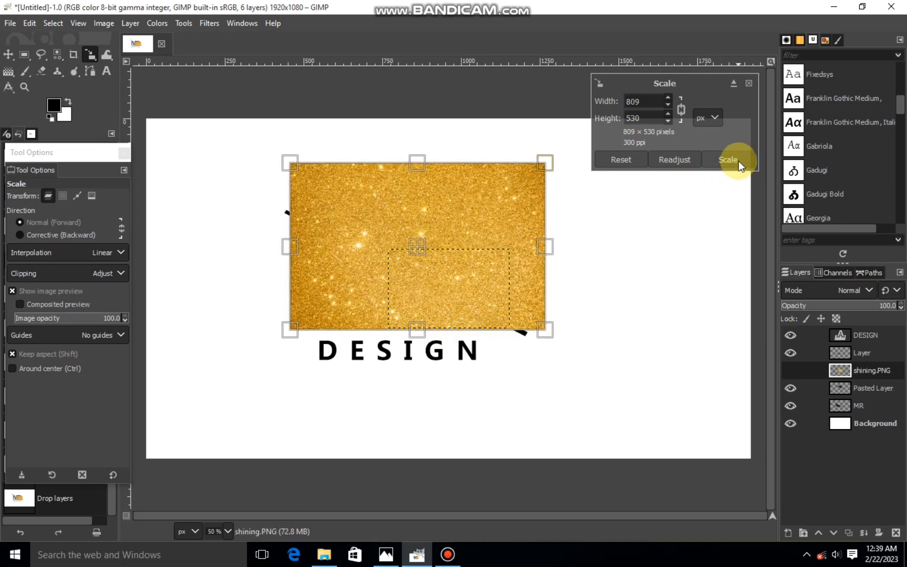
Step: Hide the shining layer, create a selection from Pasted Layer's alpha, and show and activate the shining layer again
{"action": "left_click", "coordinate": [791, 371]}
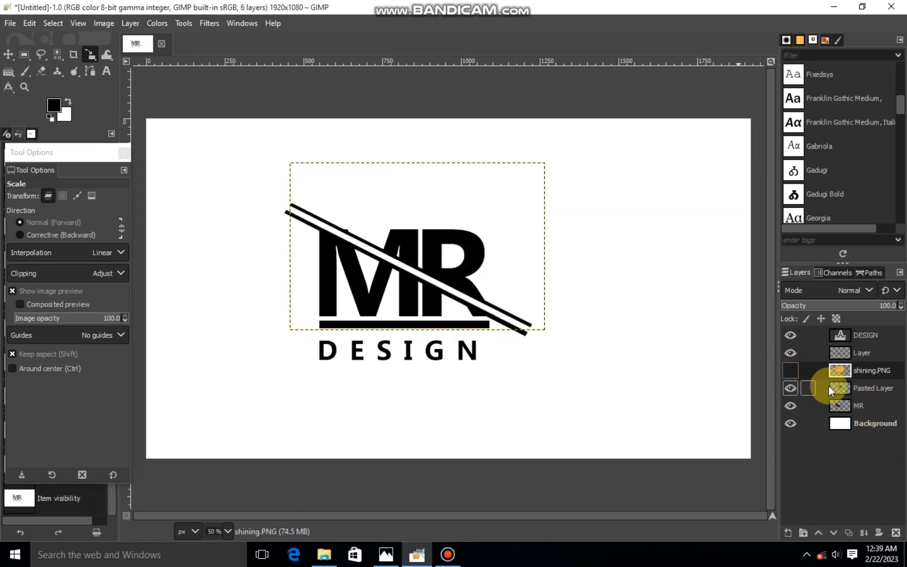
{"action": "left_click", "coordinate": [829, 387]}
{"action": "right_click", "coordinate": [831, 399]}
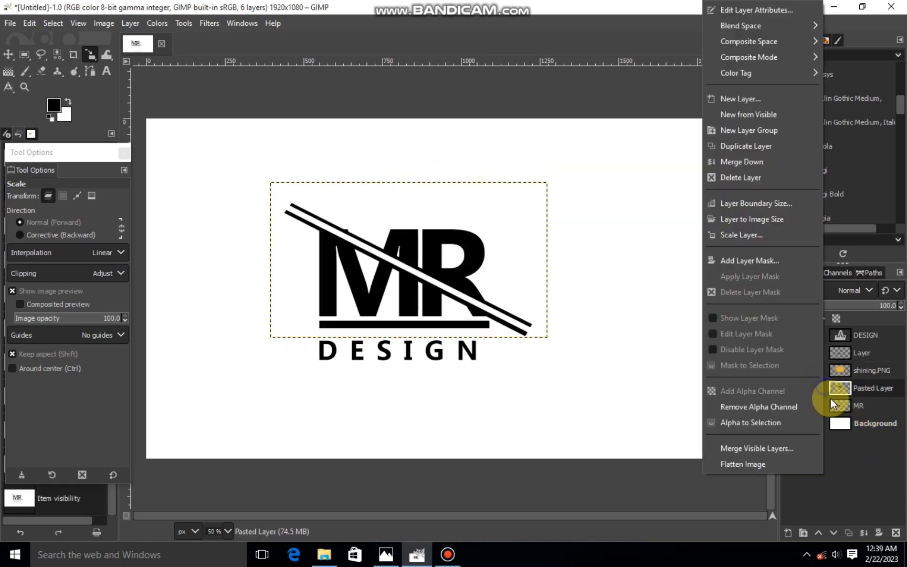
{"action": "left_click", "coordinate": [771, 424]}
{"action": "left_click", "coordinate": [830, 370]}
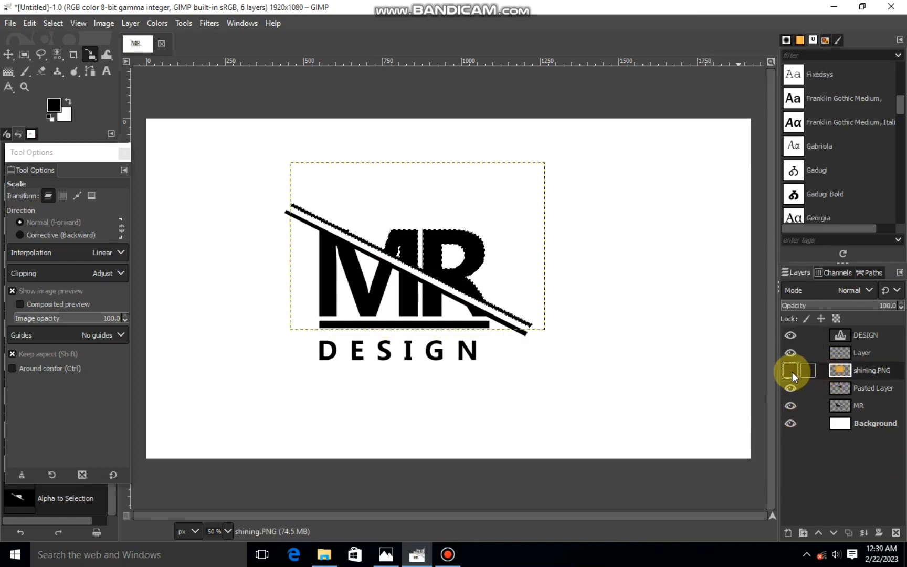
{"action": "left_click", "coordinate": [791, 371]}
Step: Invert the selection, cut the gold texture outside the upper letter shapes, and remove the selection
{"action": "left_click", "coordinate": [53, 23]}
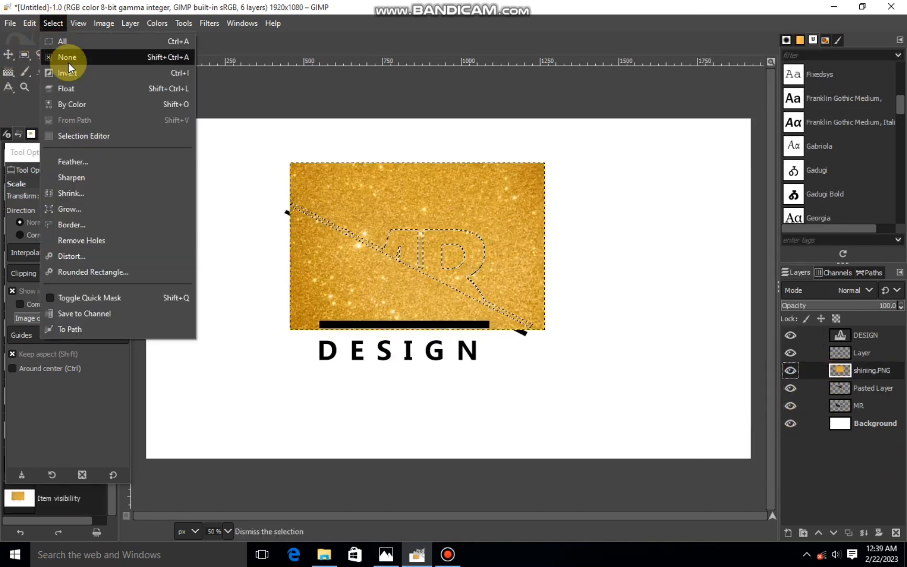
{"action": "left_click", "coordinate": [67, 71]}
{"action": "right_click", "coordinate": [404, 232]}
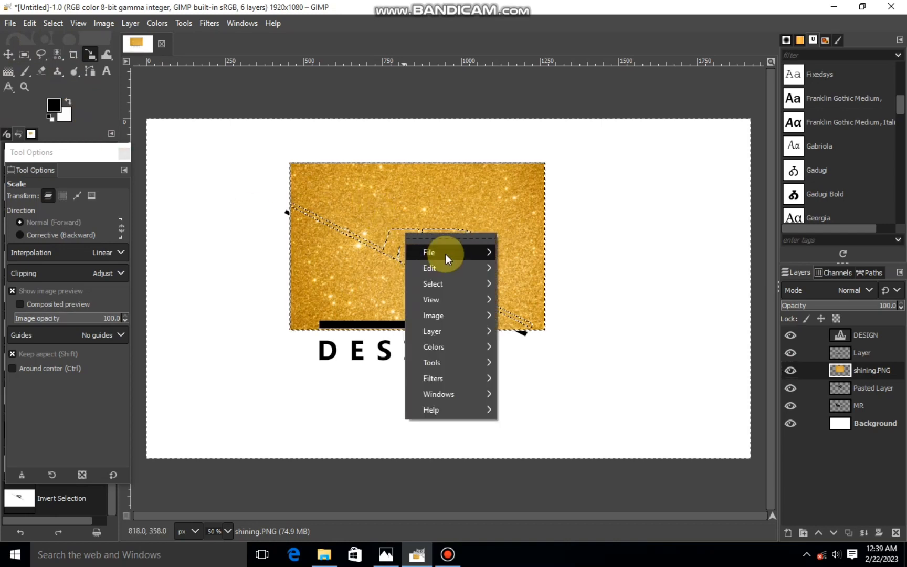
{"action": "mouse_move", "coordinate": [460, 270]}
{"action": "left_click", "coordinate": [577, 206]}
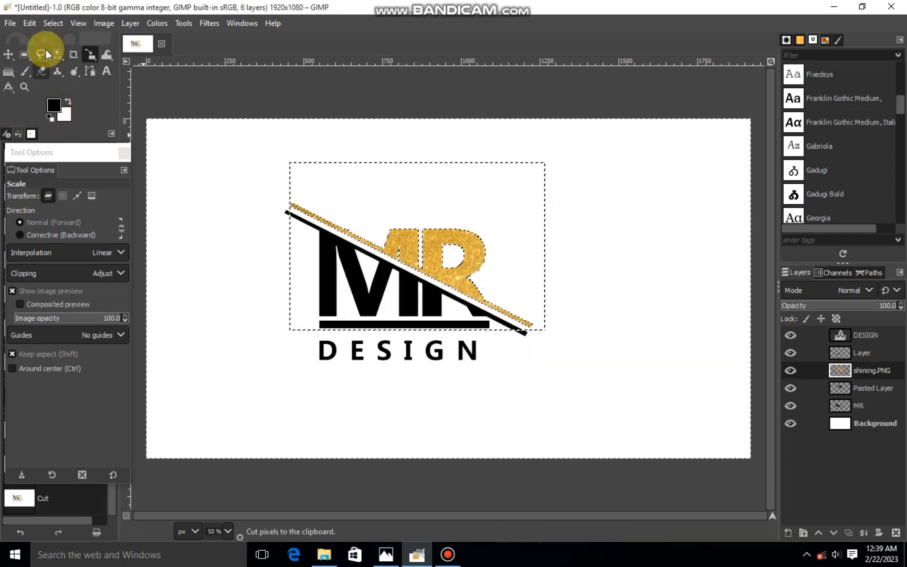
{"action": "left_click", "coordinate": [55, 23]}
{"action": "left_click", "coordinate": [60, 57]}
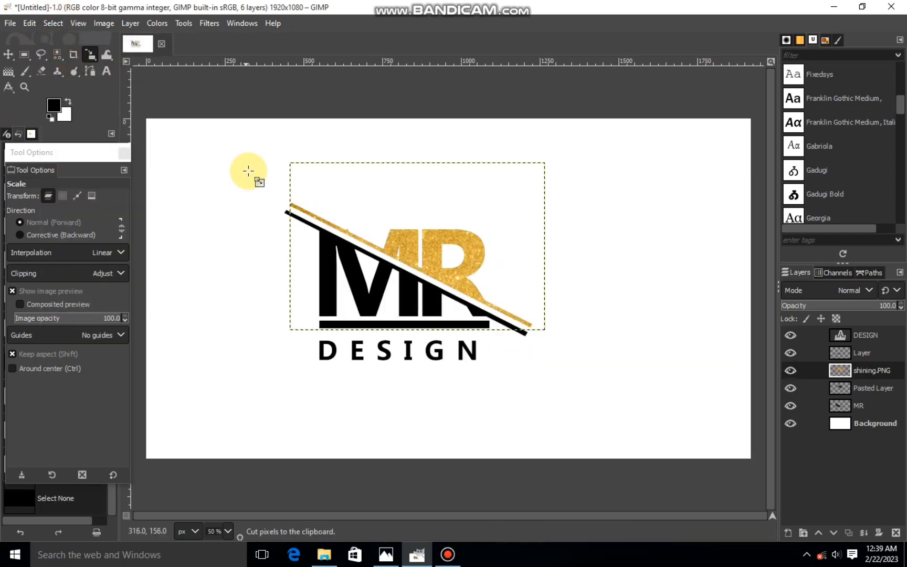
Step: Activate the MR layer and import the shininh paper image from the Pictures folder directly above it
{"action": "left_click", "coordinate": [837, 389]}
{"action": "left_click", "coordinate": [789, 389]}
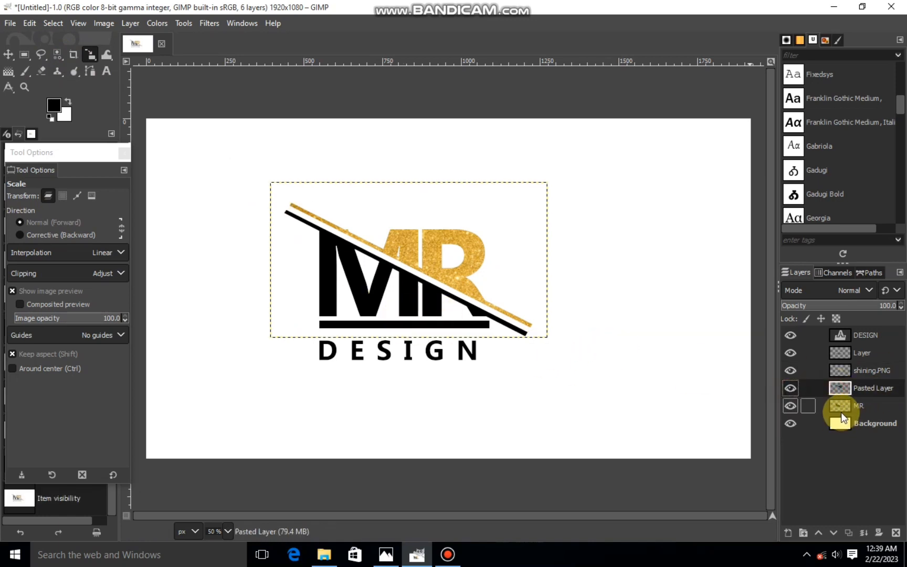
{"action": "left_click", "coordinate": [840, 408]}
{"action": "left_click", "coordinate": [792, 405]}
{"action": "left_click", "coordinate": [791, 405]}
{"action": "left_click", "coordinate": [792, 405]}
{"action": "left_click", "coordinate": [792, 406]}
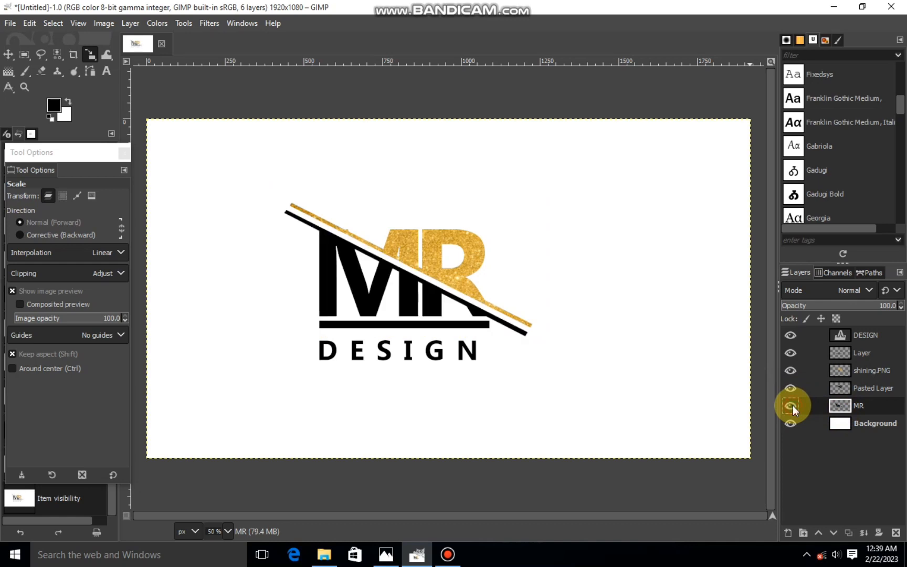
{"action": "left_click", "coordinate": [323, 552]}
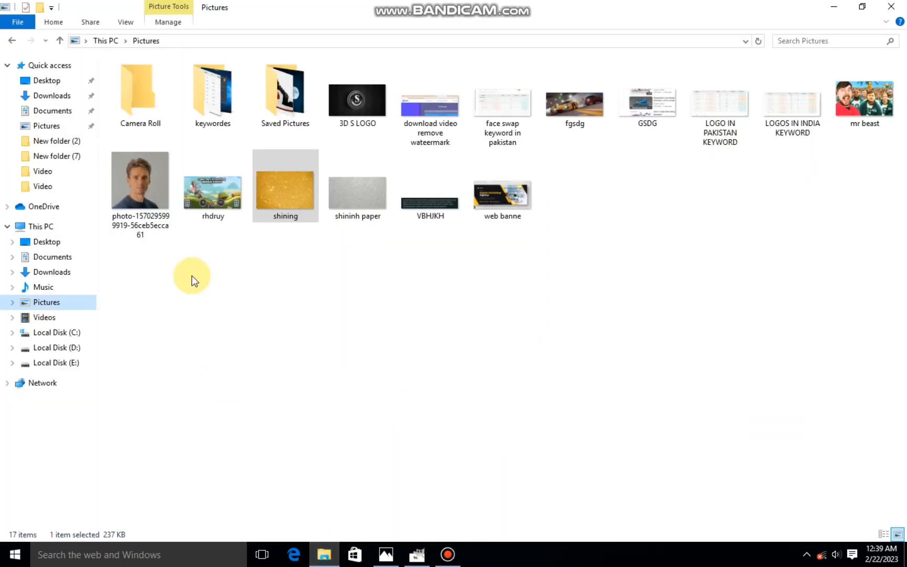
{"action": "left_click_drag", "start_coordinate": [370, 200], "coordinate": [294, 362]}
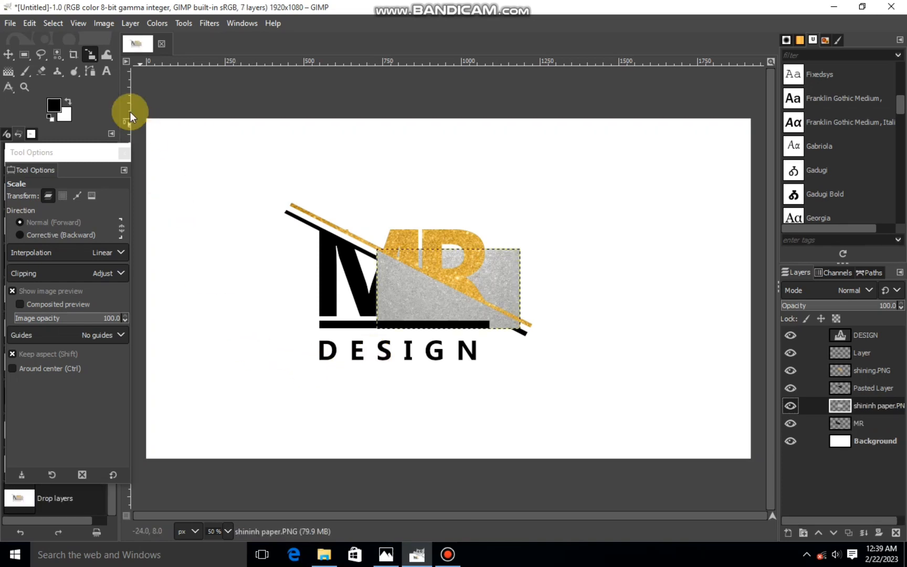
Step: Scale the silver shininh paper texture to about 840 × 467 px so it covers the lower MR lettering
{"action": "left_click_drag", "start_coordinate": [384, 289], "coordinate": [267, 235]}
{"action": "left_click_drag", "start_coordinate": [482, 327], "coordinate": [503, 333]}
{"action": "left_click", "coordinate": [745, 160]}
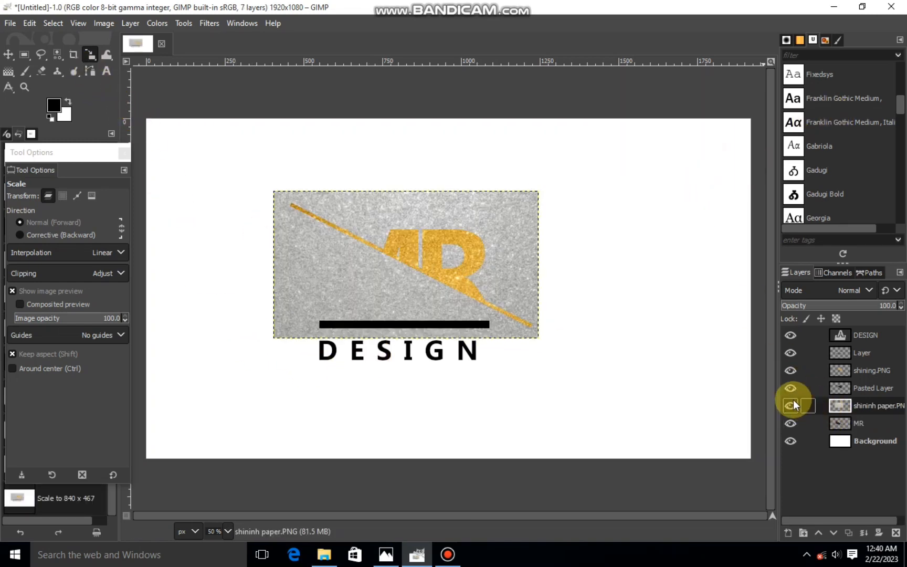
Step: Hide the shininh paper layer, create a selection from the MR layer's alpha, and show and activate the paper layer again
{"action": "left_click", "coordinate": [792, 405]}
{"action": "left_click", "coordinate": [839, 423]}
{"action": "right_click", "coordinate": [798, 424]}
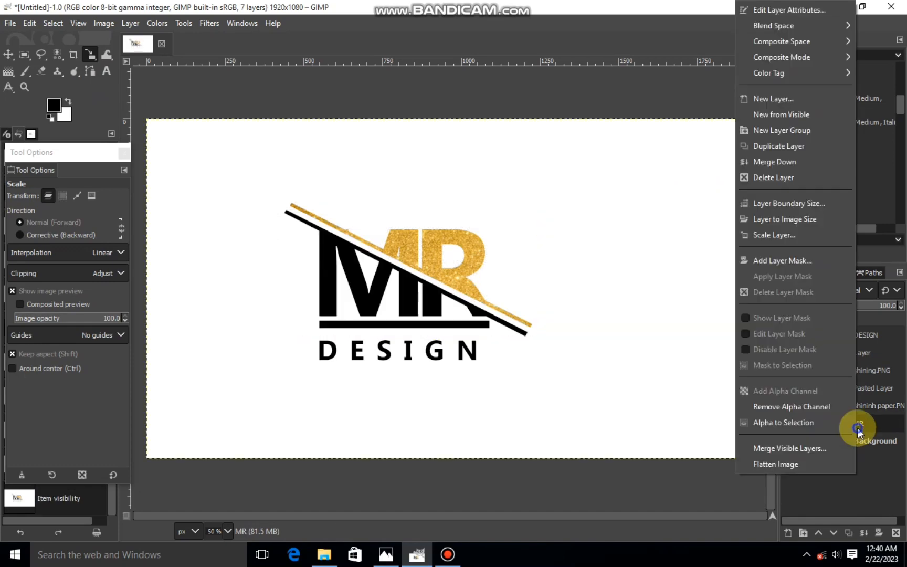
{"action": "left_click", "coordinate": [797, 426]}
{"action": "left_click", "coordinate": [834, 407]}
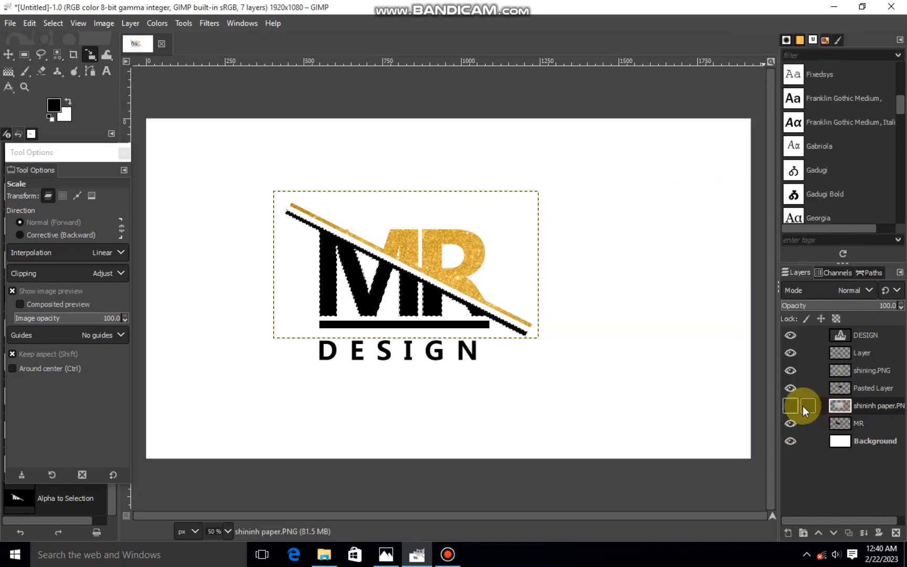
{"action": "left_click", "coordinate": [792, 405]}
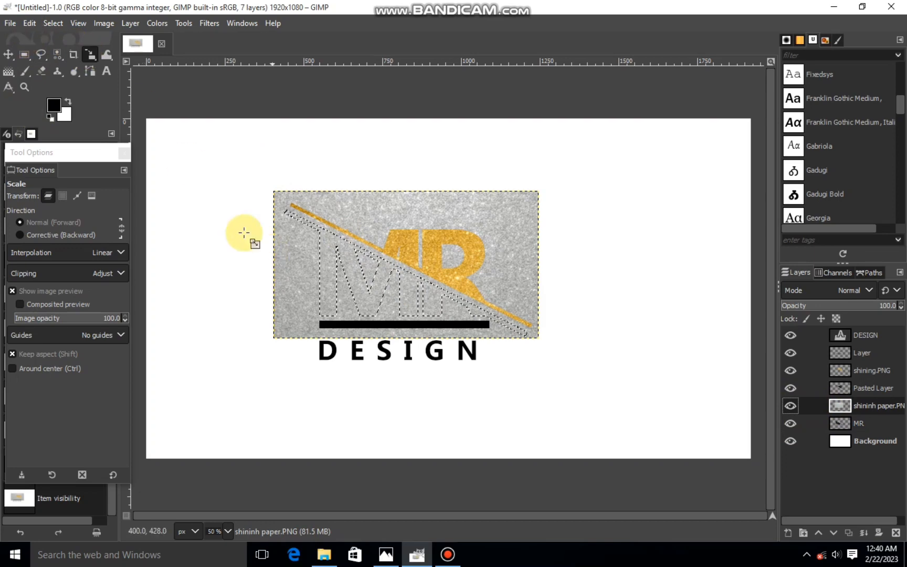
Step: Invert the selection, cut the silver texture outside the lower letter shapes, and remove the selection
{"action": "left_click", "coordinate": [53, 23]}
{"action": "left_click", "coordinate": [59, 69]}
{"action": "right_click", "coordinate": [282, 259]}
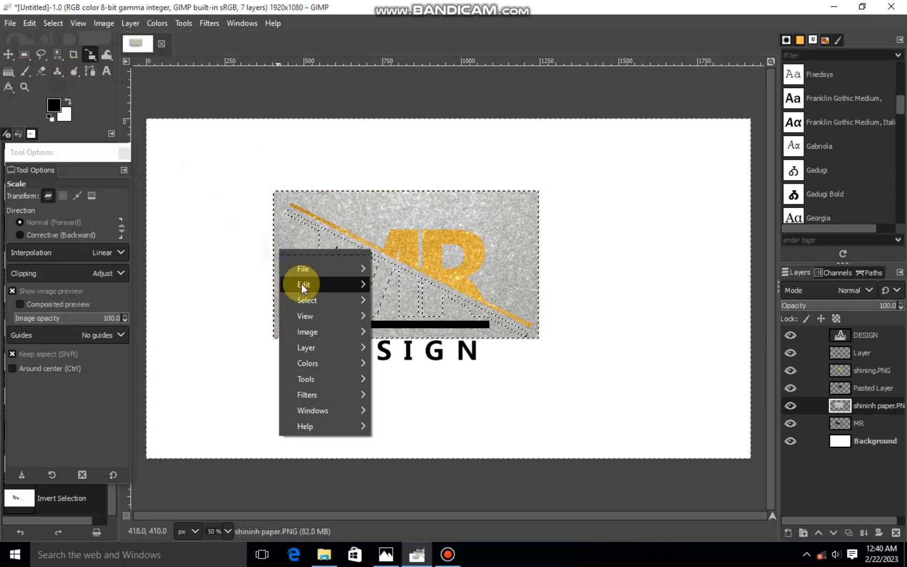
{"action": "mouse_move", "coordinate": [299, 284]}
{"action": "left_click", "coordinate": [385, 196]}
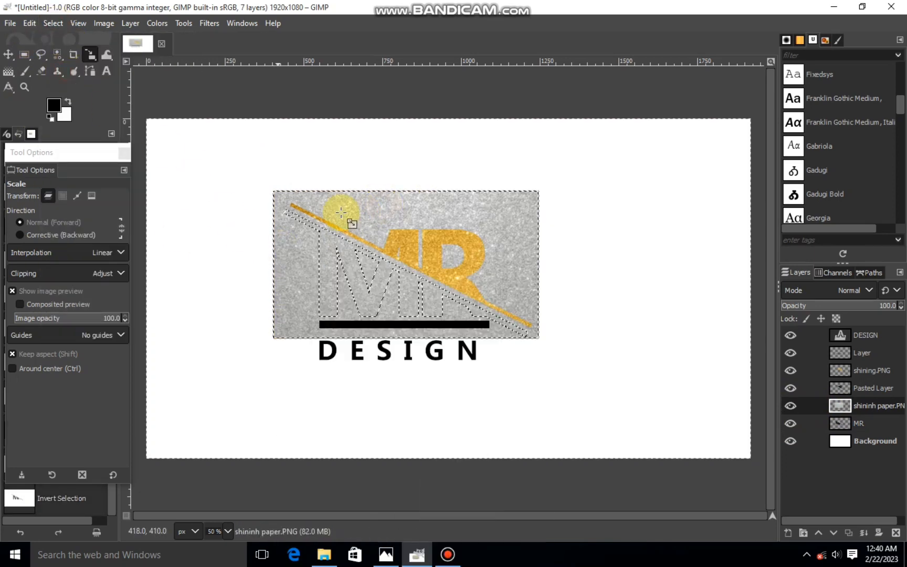
{"action": "left_click", "coordinate": [53, 23]}
{"action": "left_click", "coordinate": [59, 54]}
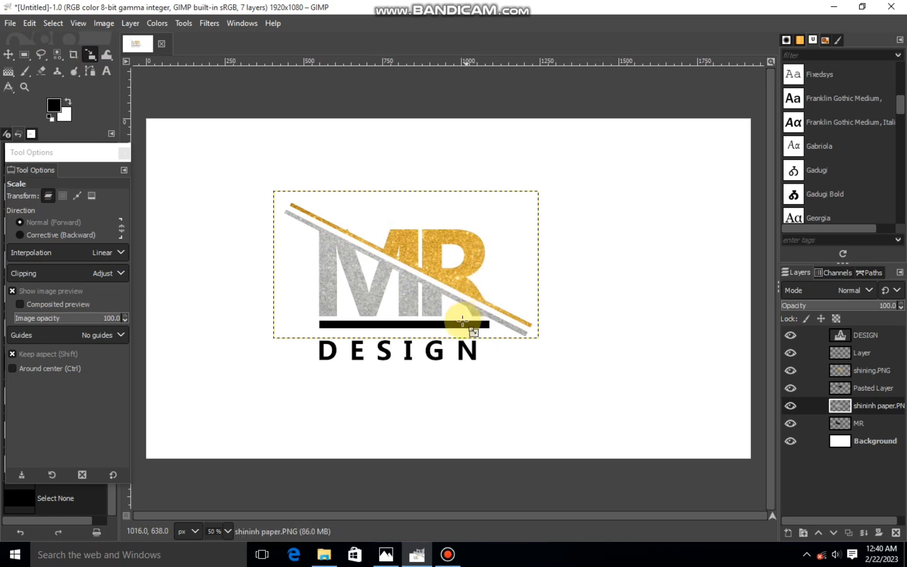
Step: Merge the shining layer down through Pasted Layer and the shininh paper layer into the MR layer
{"action": "left_click", "coordinate": [845, 354]}
{"action": "left_click", "coordinate": [791, 353]}
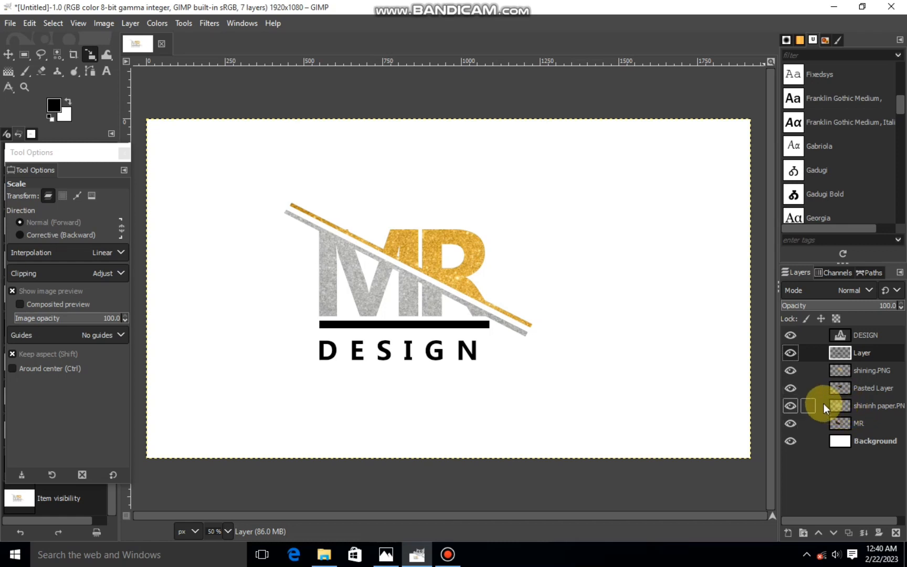
{"action": "left_click", "coordinate": [827, 370]}
{"action": "left_click", "coordinate": [789, 371]}
{"action": "left_click", "coordinate": [789, 370]}
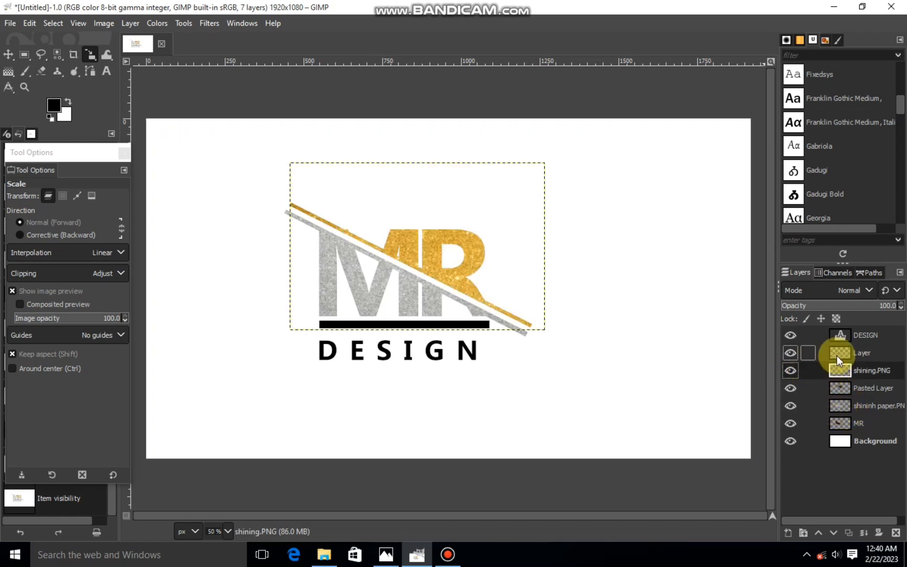
{"action": "right_click", "coordinate": [846, 371]}
{"action": "left_click", "coordinate": [762, 161]}
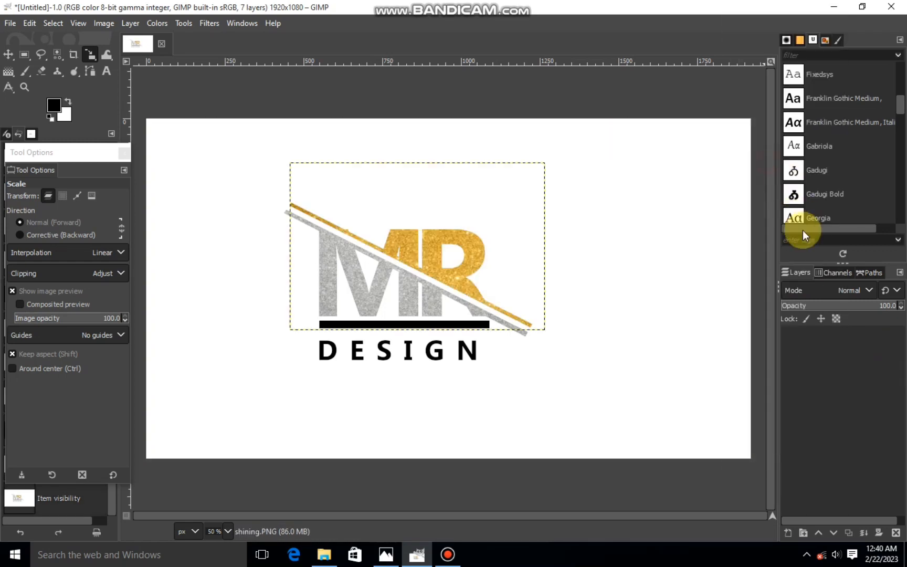
{"action": "right_click", "coordinate": [831, 368]}
{"action": "left_click", "coordinate": [772, 164]}
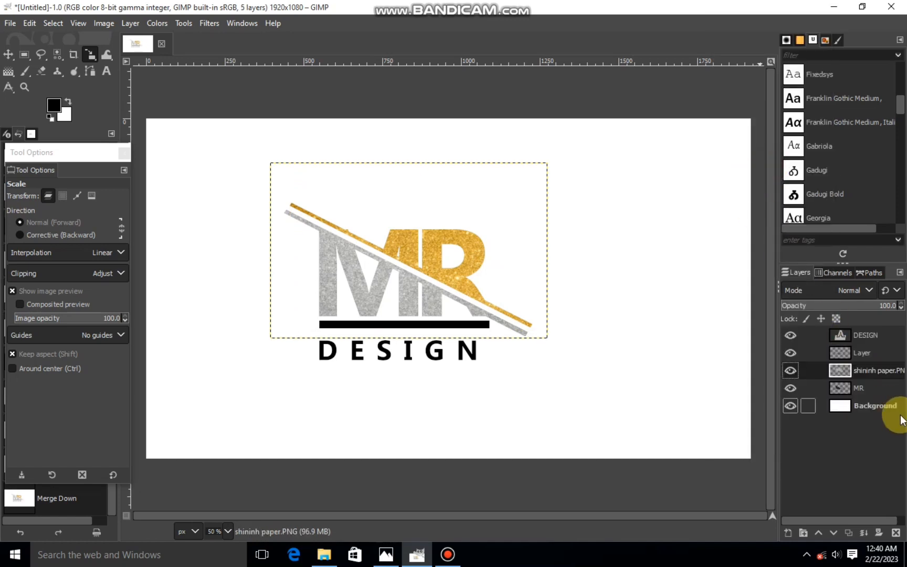
{"action": "right_click", "coordinate": [851, 371]}
{"action": "left_click", "coordinate": [765, 163]}
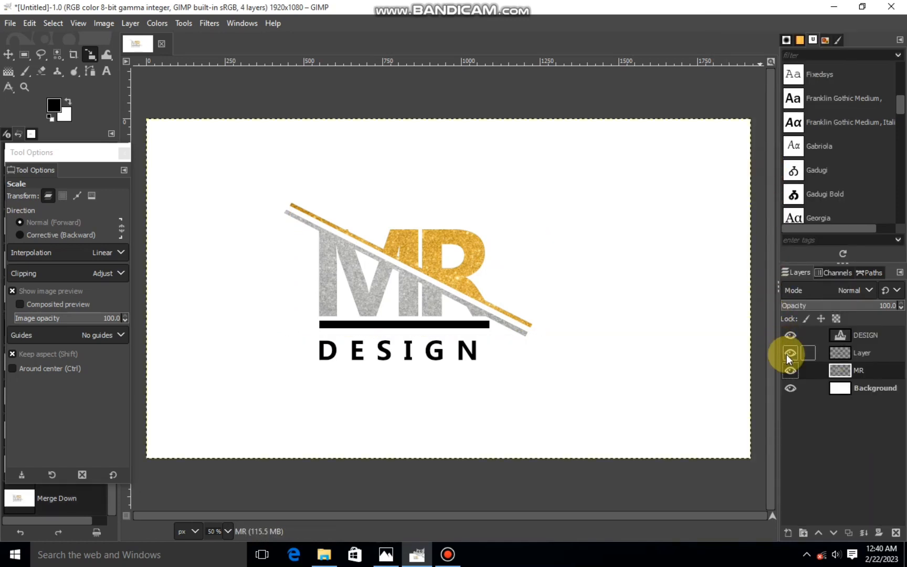
Step: Activate the black bar's layer and import the shining image from the Pictures folder above it
{"action": "left_click", "coordinate": [790, 354]}
{"action": "left_click", "coordinate": [791, 353]}
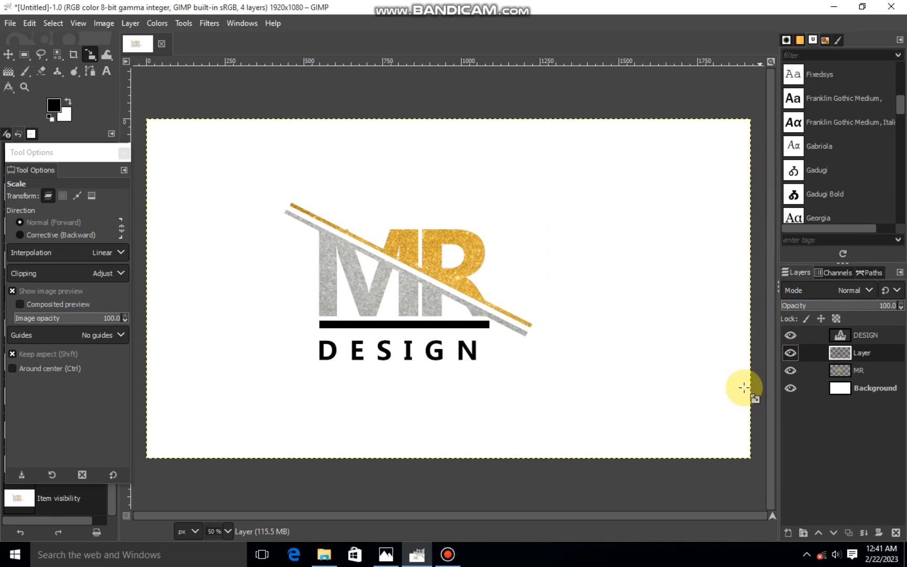
{"action": "left_click", "coordinate": [324, 555]}
{"action": "left_click_drag", "start_coordinate": [297, 194], "coordinate": [503, 338]}
Step: Scale the new gold texture to about 645 × 423 px and place it over the bar and the DESIGN text
{"action": "left_click_drag", "start_coordinate": [549, 320], "coordinate": [438, 341]}
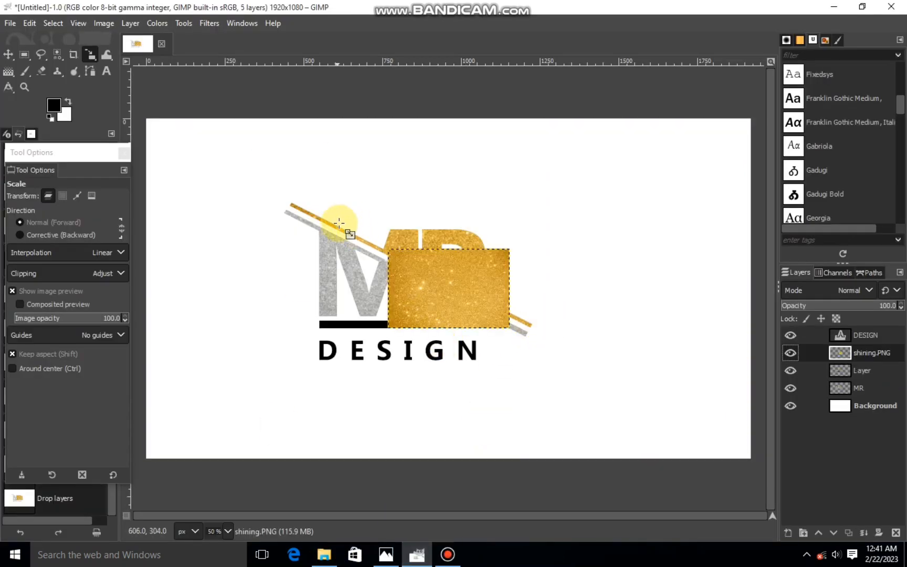
{"action": "left_click_drag", "start_coordinate": [397, 270], "coordinate": [414, 314]}
{"action": "left_click", "coordinate": [730, 161]}
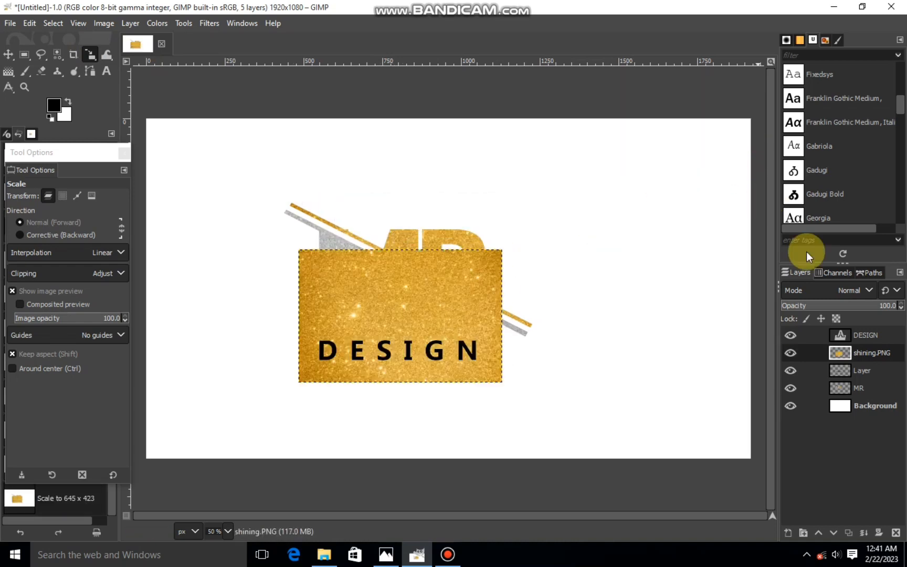
Step: Move the shining layer above the DESIGN text layer and merge DESIGN down into the bar's layer
{"action": "left_click_drag", "start_coordinate": [842, 334], "coordinate": [845, 339]}
{"action": "left_click", "coordinate": [843, 352]}
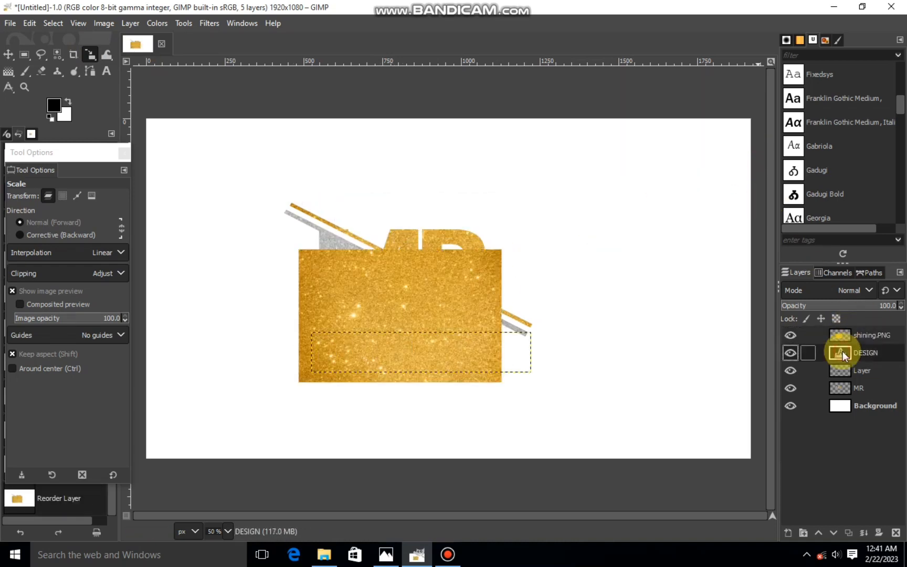
{"action": "right_click", "coordinate": [842, 352]}
{"action": "left_click", "coordinate": [790, 178]}
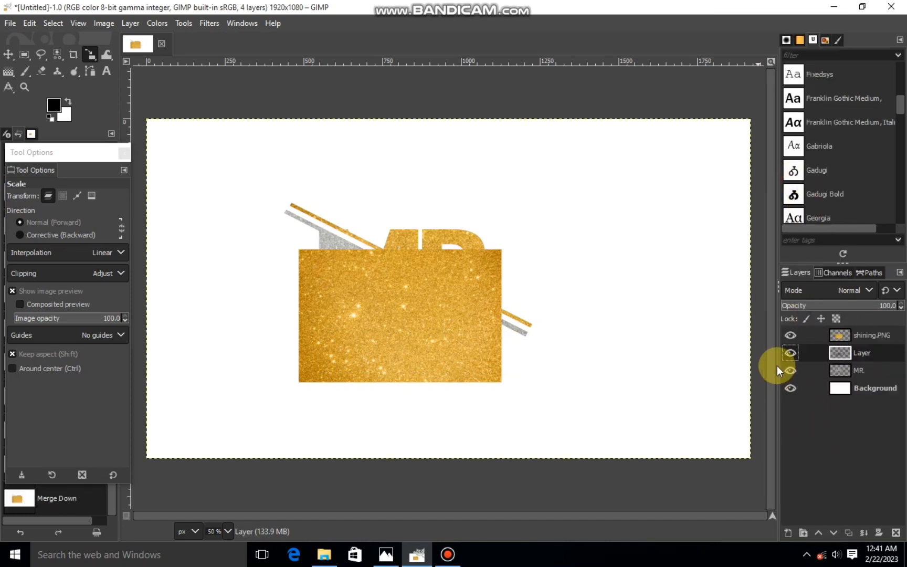
Step: Hide the shining layer and turn the alpha of the bar and DESIGN text layer into a selection
{"action": "left_click", "coordinate": [790, 335]}
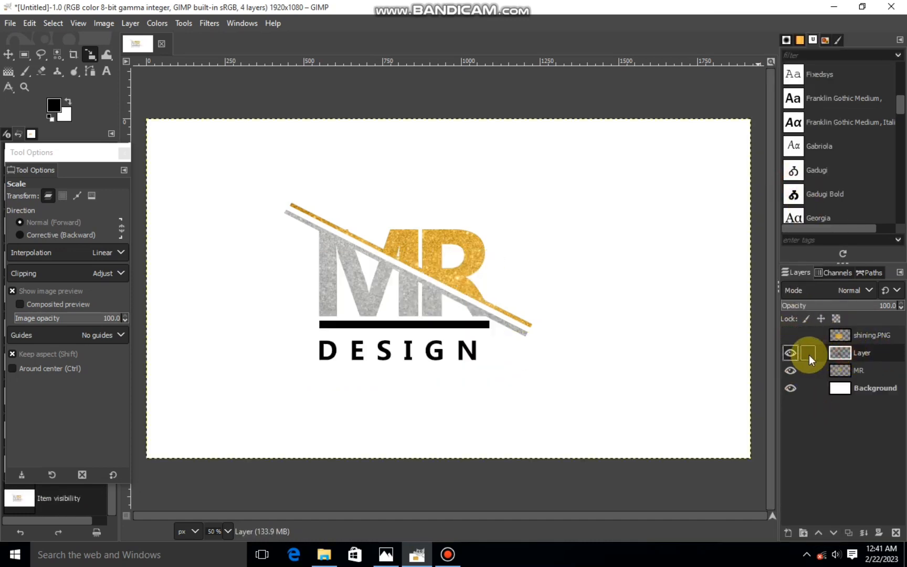
{"action": "left_click", "coordinate": [791, 353]}
{"action": "left_click", "coordinate": [792, 354]}
{"action": "left_click", "coordinate": [839, 334]}
{"action": "left_click", "coordinate": [838, 355]}
{"action": "right_click", "coordinate": [839, 355]}
{"action": "left_click", "coordinate": [782, 421]}
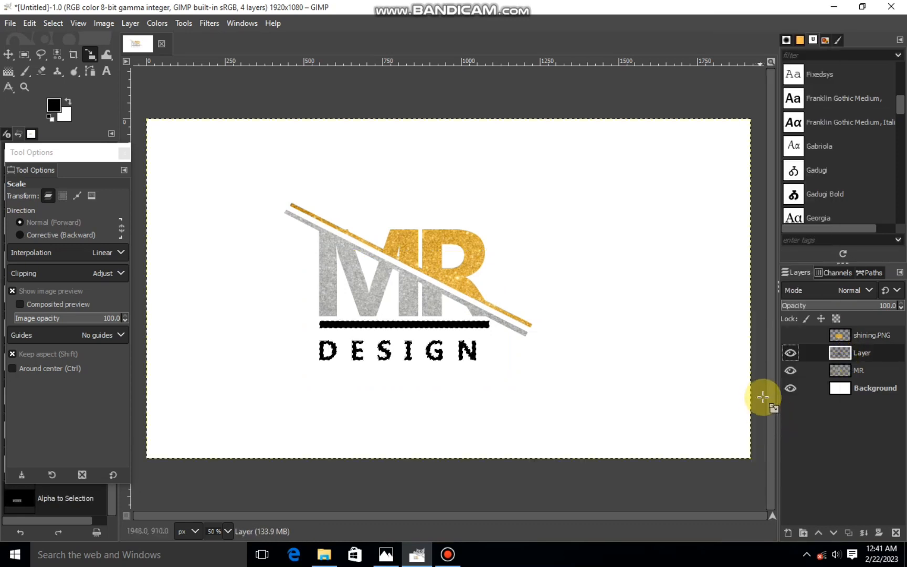
Step: Show the shining layer again, cut away its gold texture outside the bar and DESIGN letters, and clear the selection
{"action": "left_click", "coordinate": [847, 332]}
{"action": "left_click", "coordinate": [790, 335]}
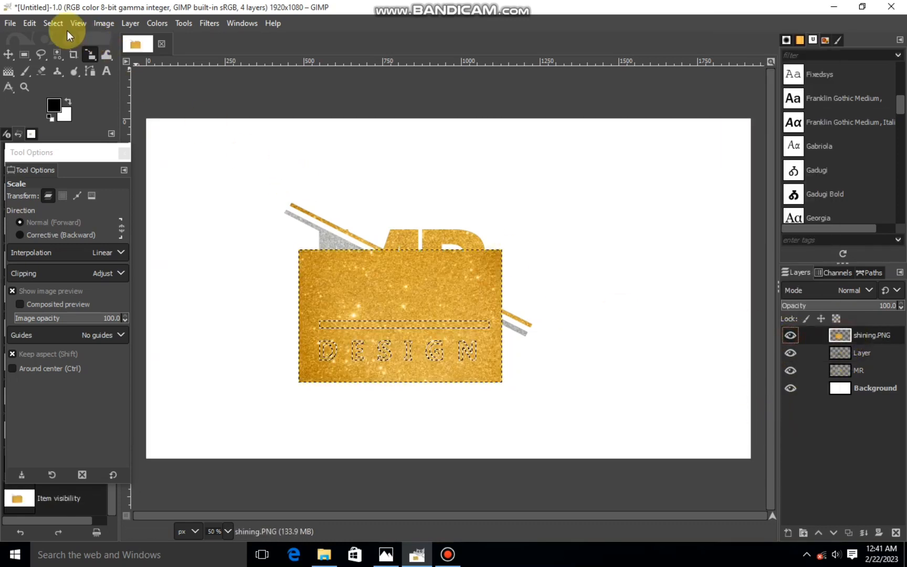
{"action": "left_click", "coordinate": [54, 23]}
{"action": "left_click", "coordinate": [76, 72]}
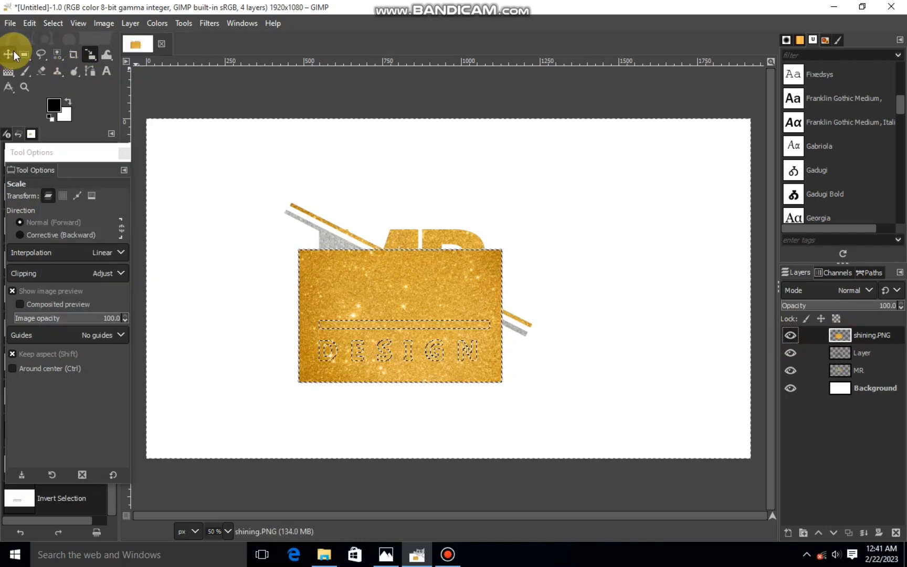
{"action": "right_click", "coordinate": [400, 316]}
{"action": "mouse_move", "coordinate": [428, 349]}
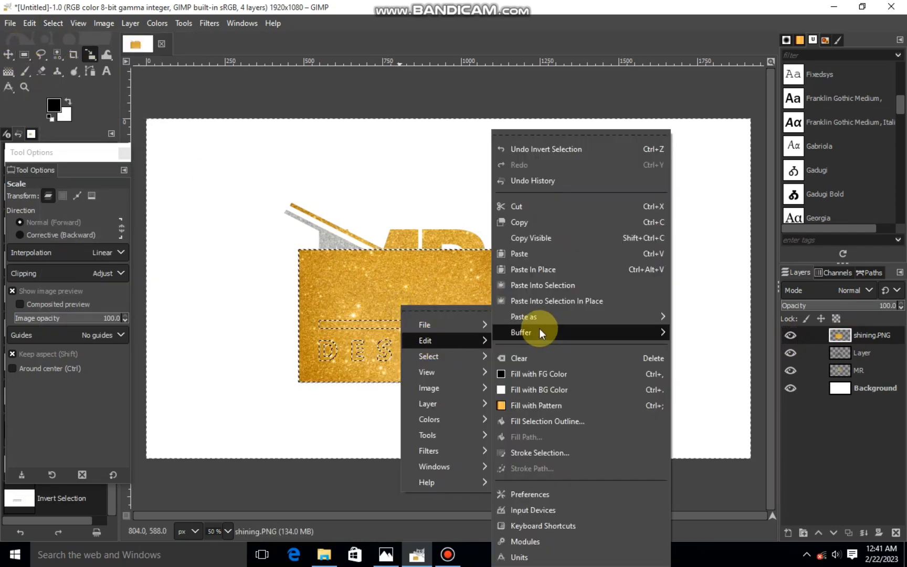
{"action": "left_click", "coordinate": [531, 211]}
{"action": "left_click", "coordinate": [53, 23]}
{"action": "left_click", "coordinate": [73, 54]}
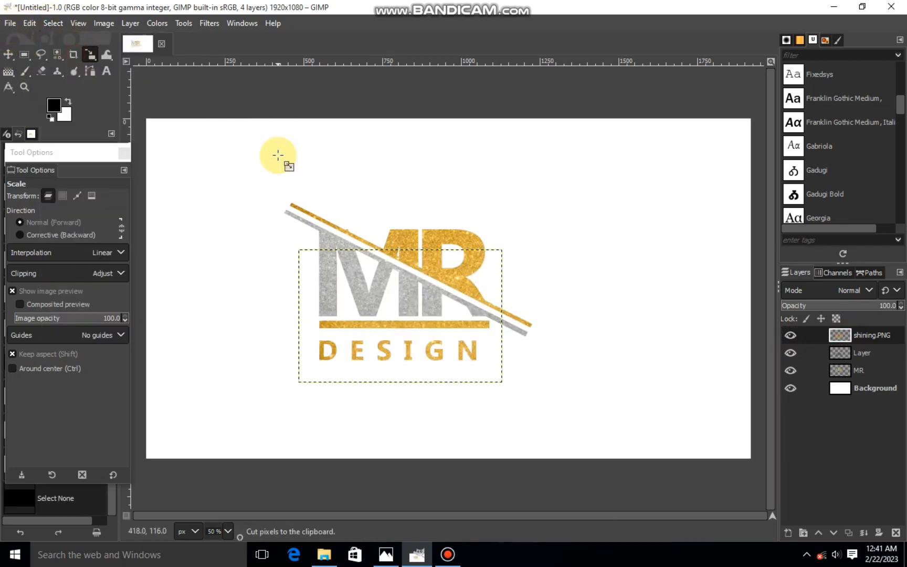
Step: On the MR layer, outline a small triangular free selection around the lower-right ends of the two slash lines
{"action": "left_click", "coordinate": [844, 391]}
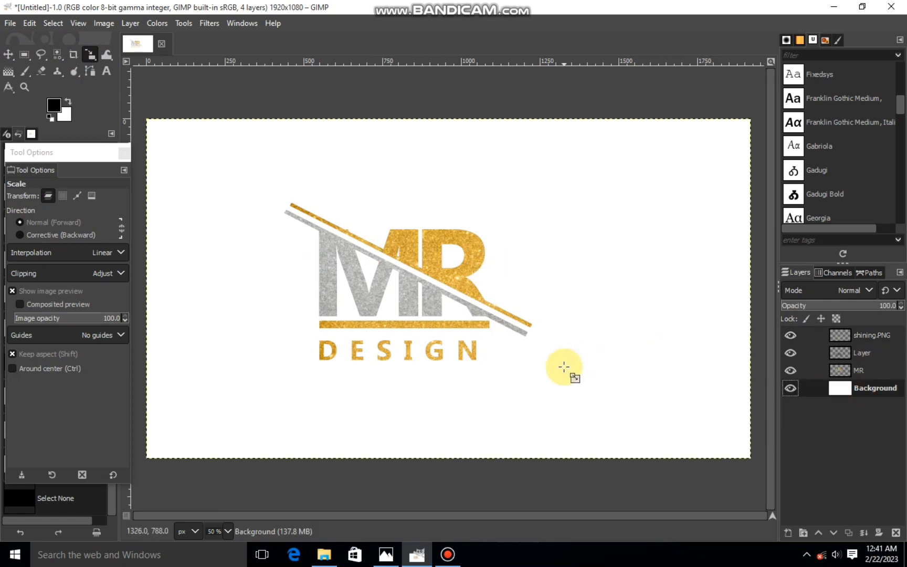
{"action": "left_click", "coordinate": [42, 62]}
{"action": "left_click", "coordinate": [843, 370]}
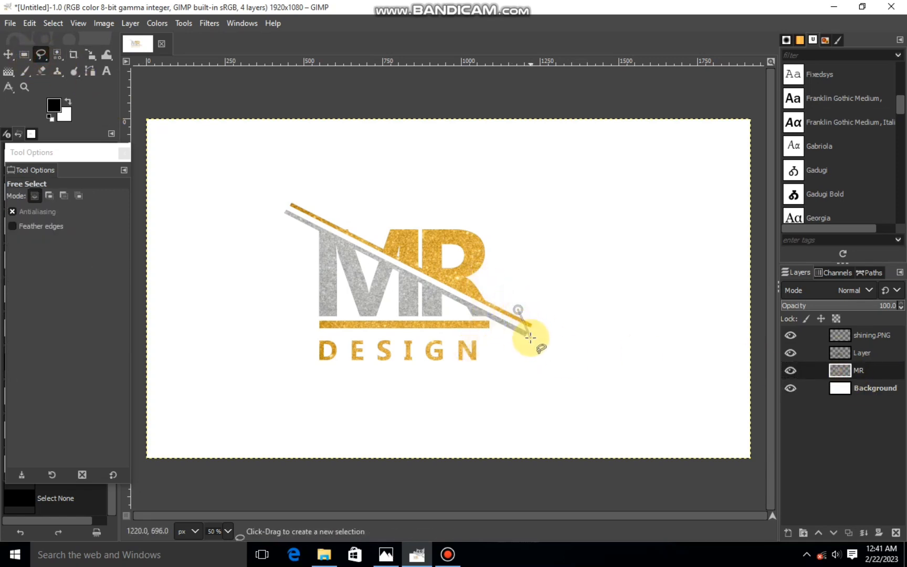
{"action": "left_click", "coordinate": [500, 334]}
{"action": "left_click", "coordinate": [532, 332]}
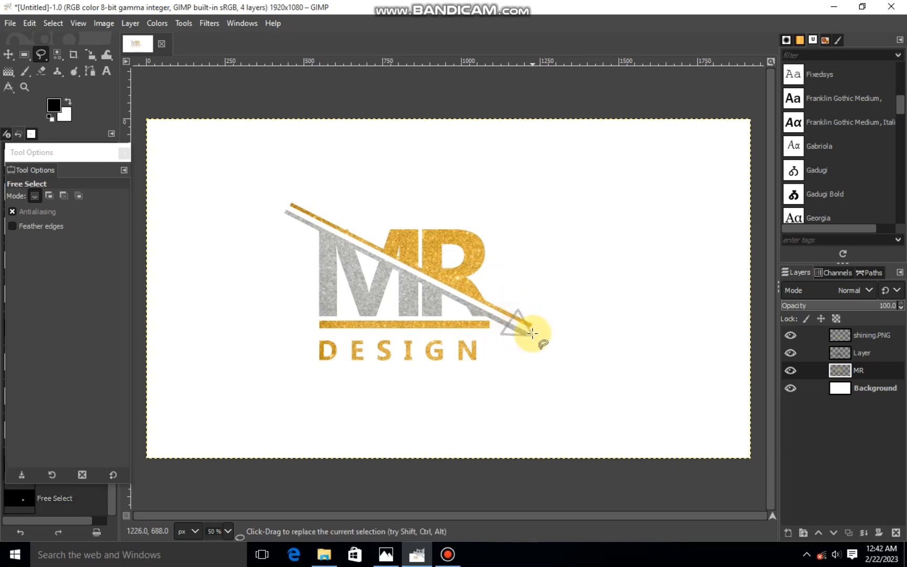
{"action": "left_click_drag", "start_coordinate": [501, 334], "coordinate": [533, 331]}
{"action": "right_click", "coordinate": [516, 348]}
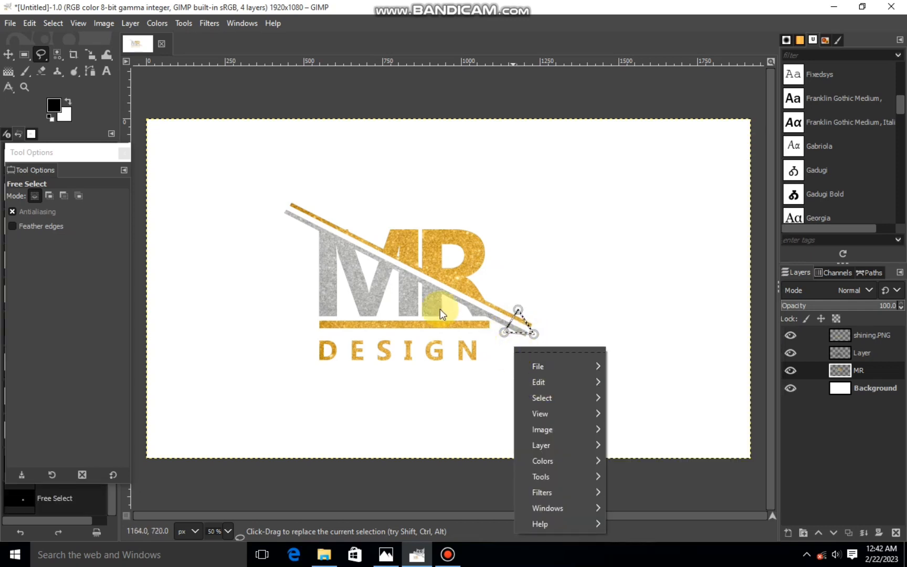
{"action": "left_click", "coordinate": [205, 171]}
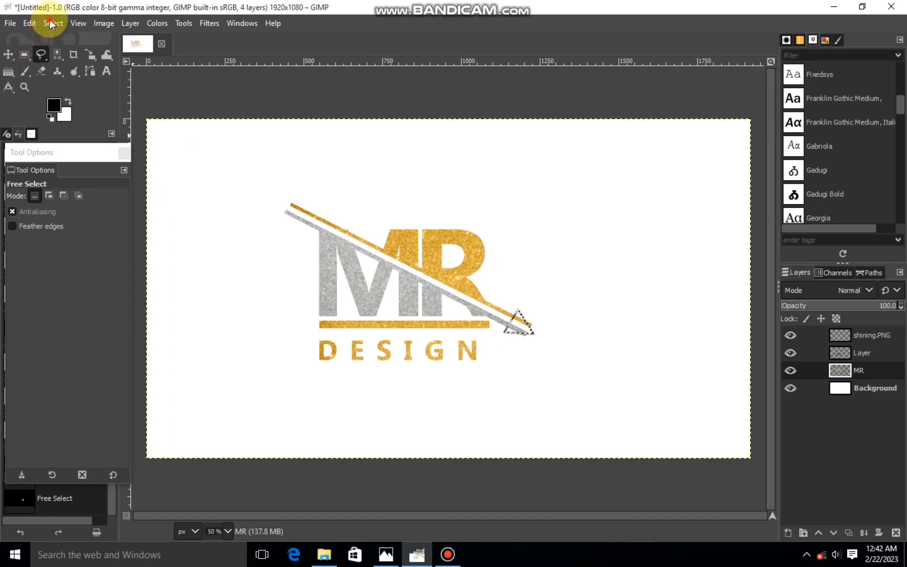
Step: Invert the selection, erase the lower slash tips outside the triangle, and clear the selection
{"action": "left_click", "coordinate": [52, 23]}
{"action": "left_click", "coordinate": [45, 76]}
{"action": "left_click", "coordinate": [41, 71]}
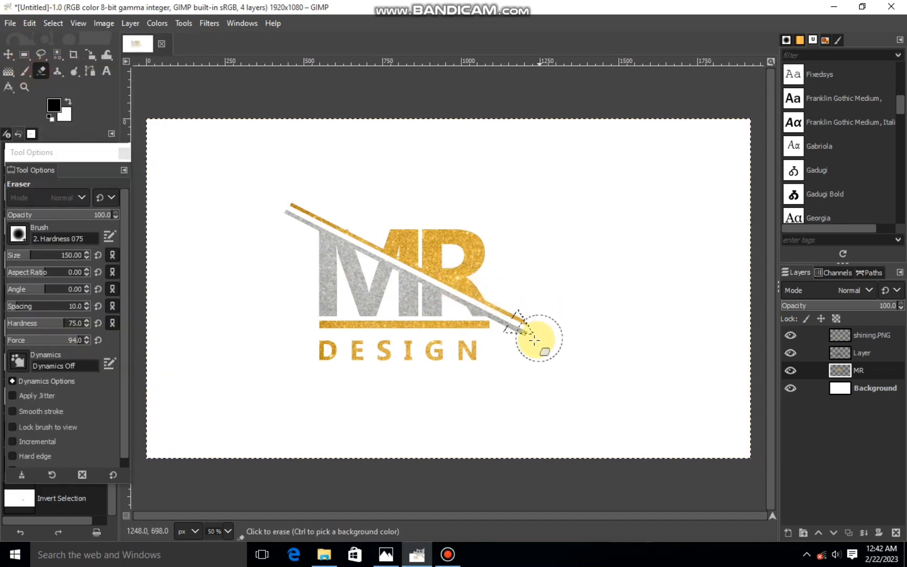
{"action": "left_click", "coordinate": [537, 330]}
{"action": "left_click", "coordinate": [844, 389]}
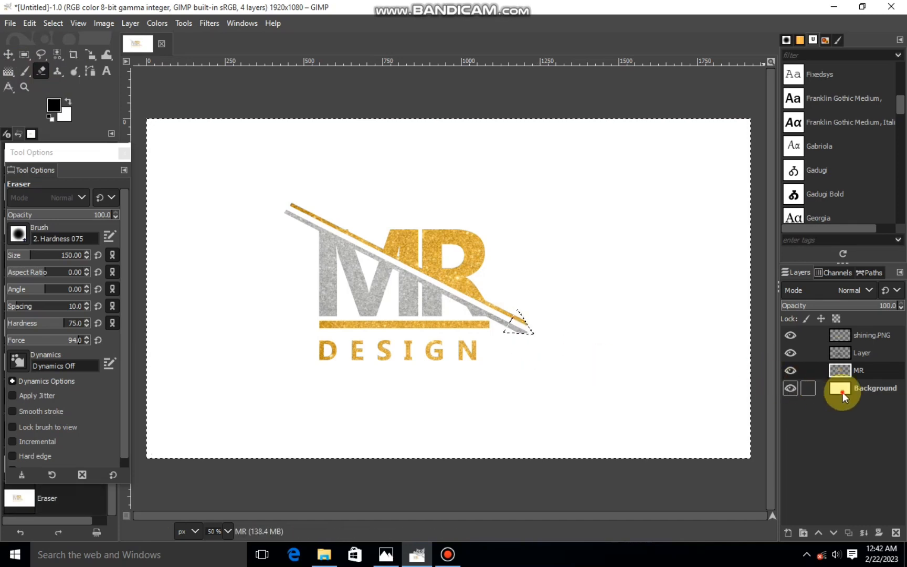
{"action": "left_click", "coordinate": [52, 23]}
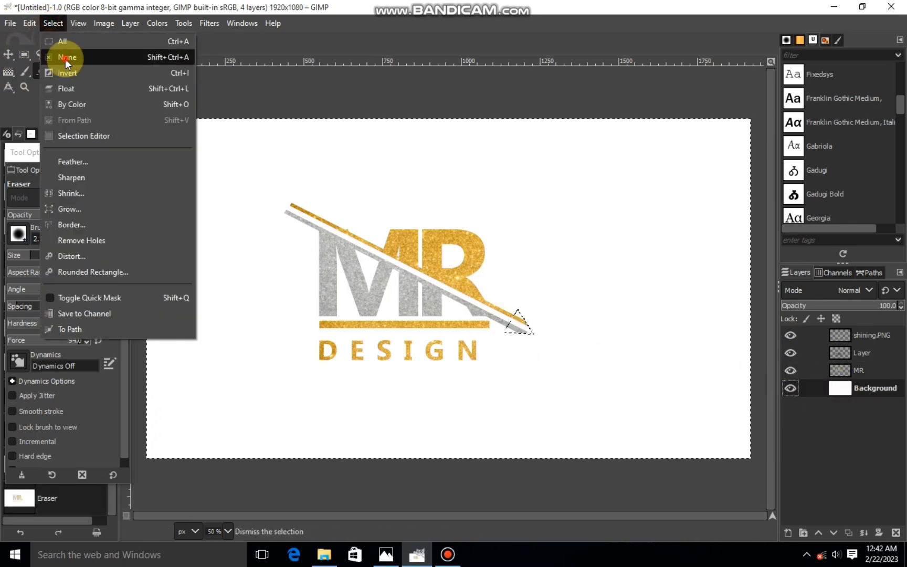
{"action": "left_click", "coordinate": [61, 55]}
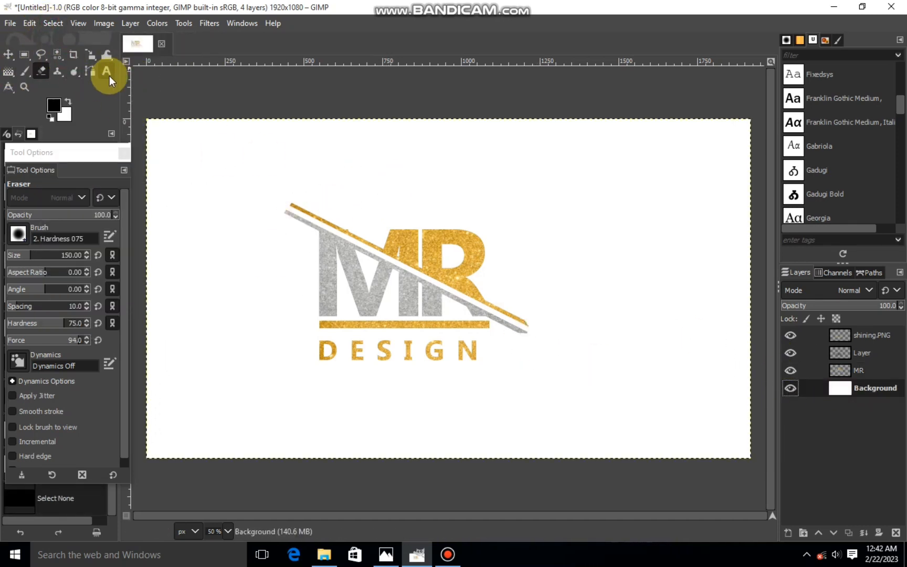
Step: On the MR layer, outline a free selection around the upper-left ends of the slash lines and adjust its corner points
{"action": "left_click", "coordinate": [45, 55]}
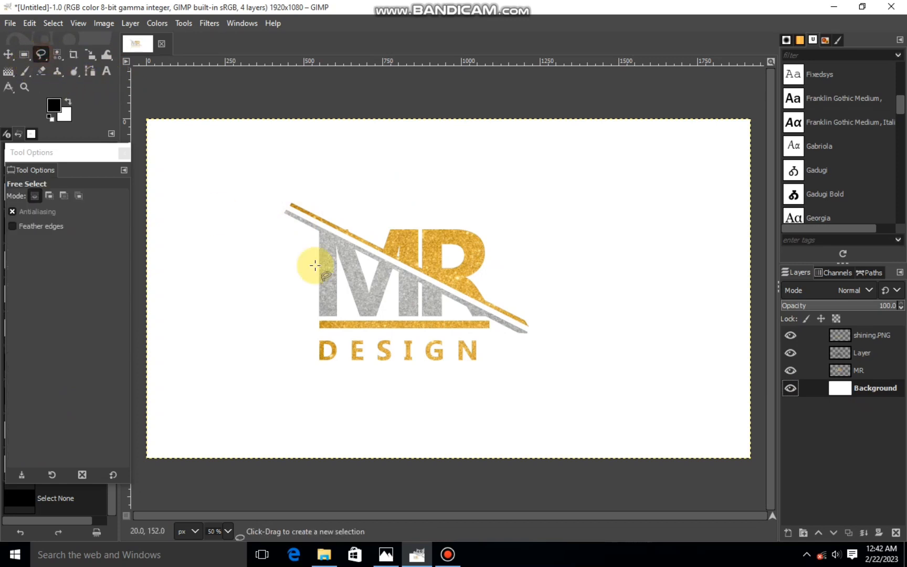
{"action": "left_click", "coordinate": [835, 370]}
{"action": "key", "text": "1"}
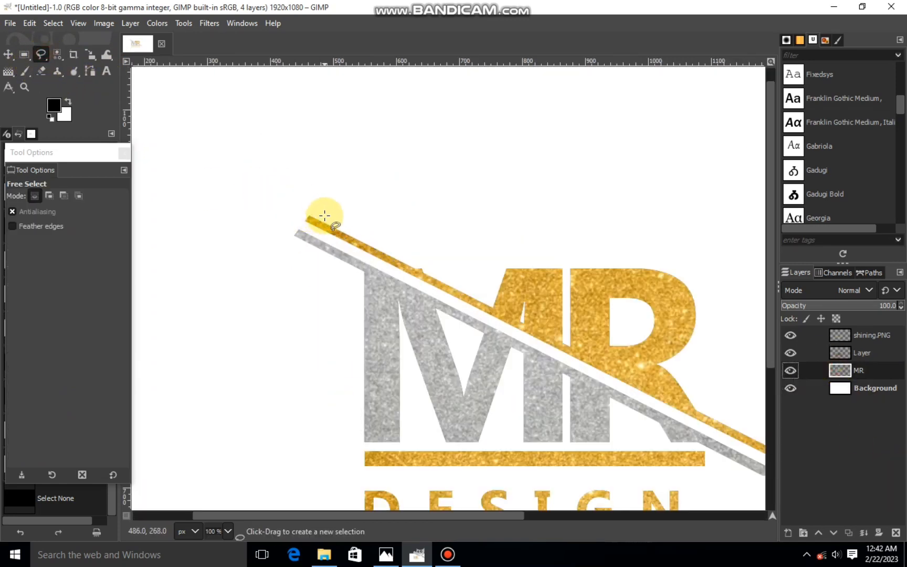
{"action": "left_click", "coordinate": [324, 215]}
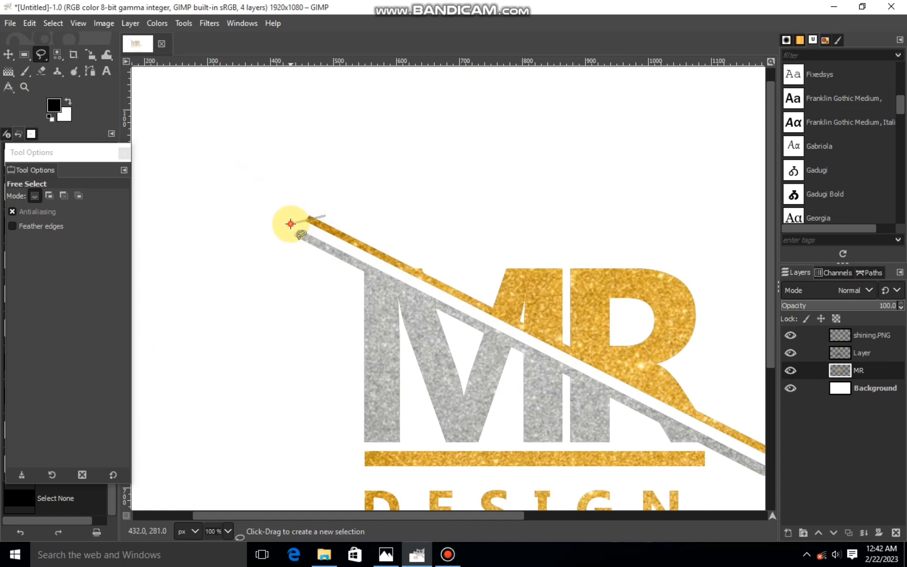
{"action": "left_click", "coordinate": [290, 225]}
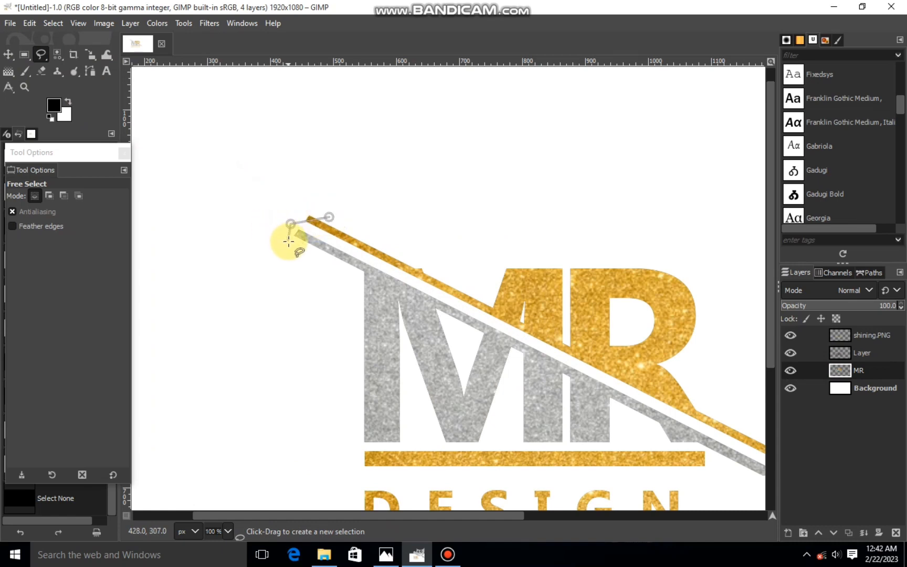
{"action": "left_click", "coordinate": [315, 254]}
{"action": "left_click", "coordinate": [329, 227]}
{"action": "left_click", "coordinate": [294, 222]}
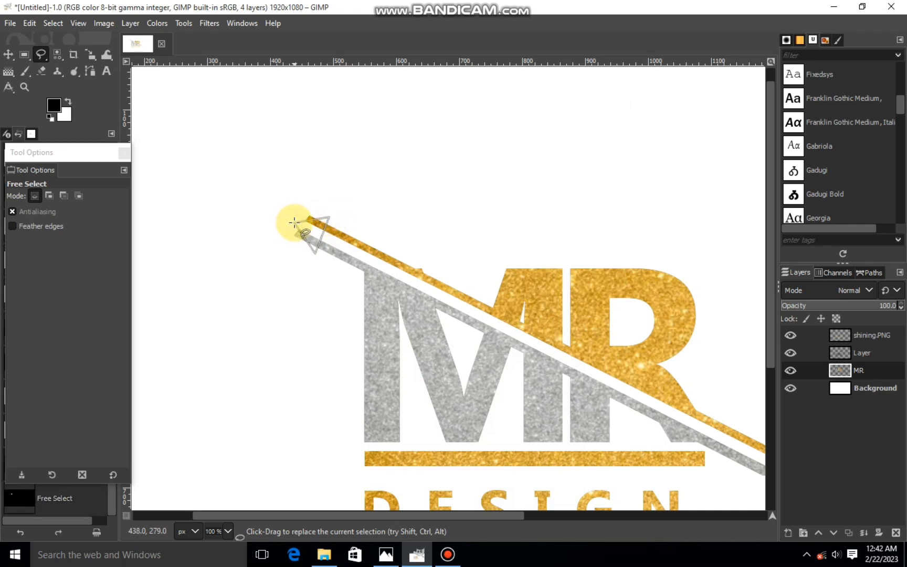
{"action": "left_click", "coordinate": [294, 222]}
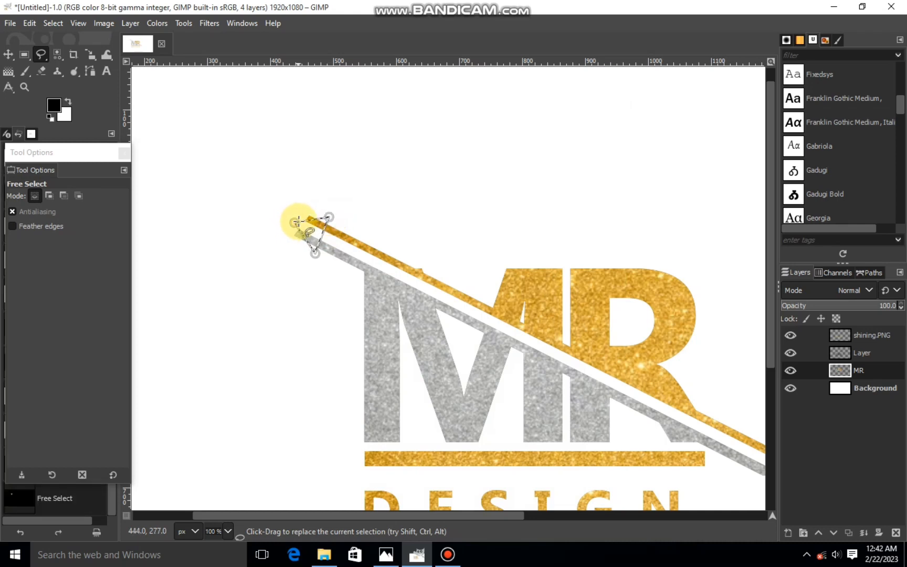
{"action": "left_click", "coordinate": [314, 253]}
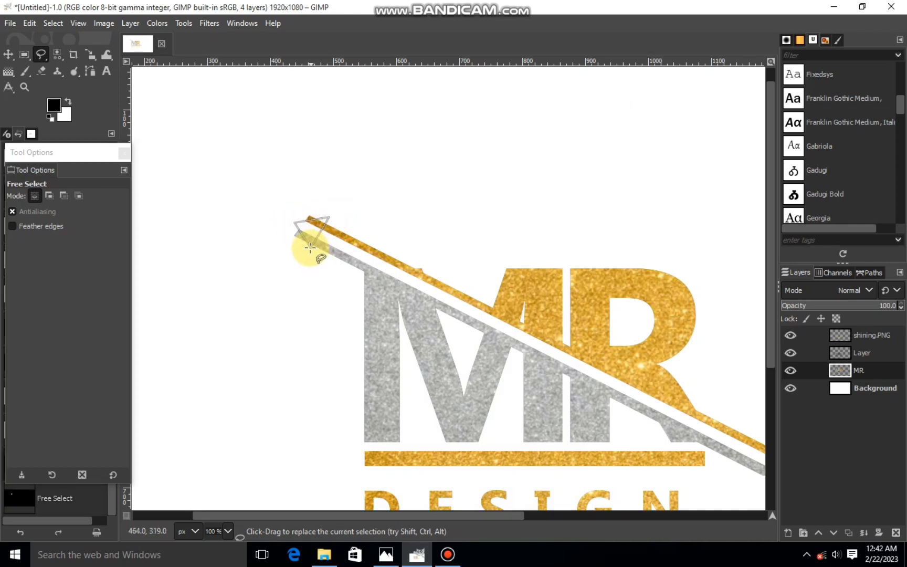
{"action": "left_click", "coordinate": [307, 249]}
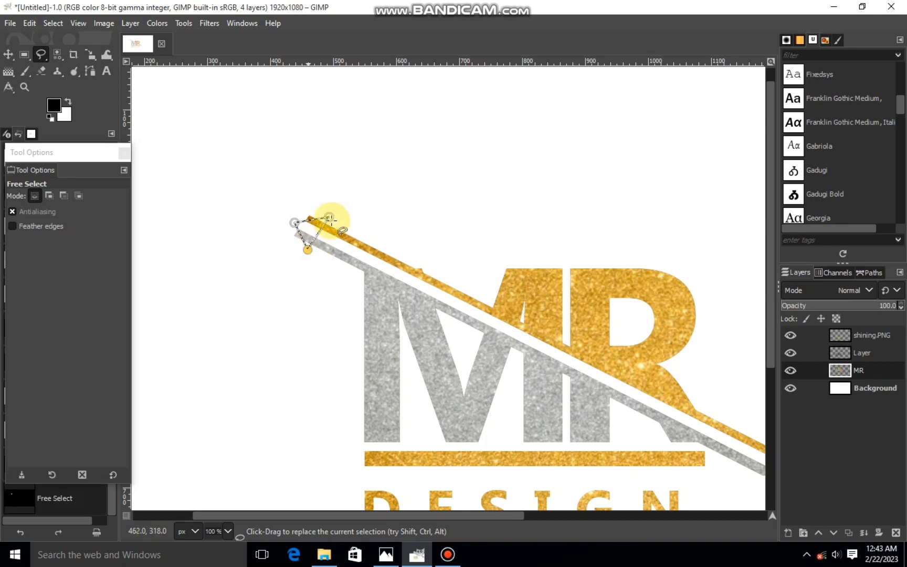
{"action": "left_click", "coordinate": [231, 203]}
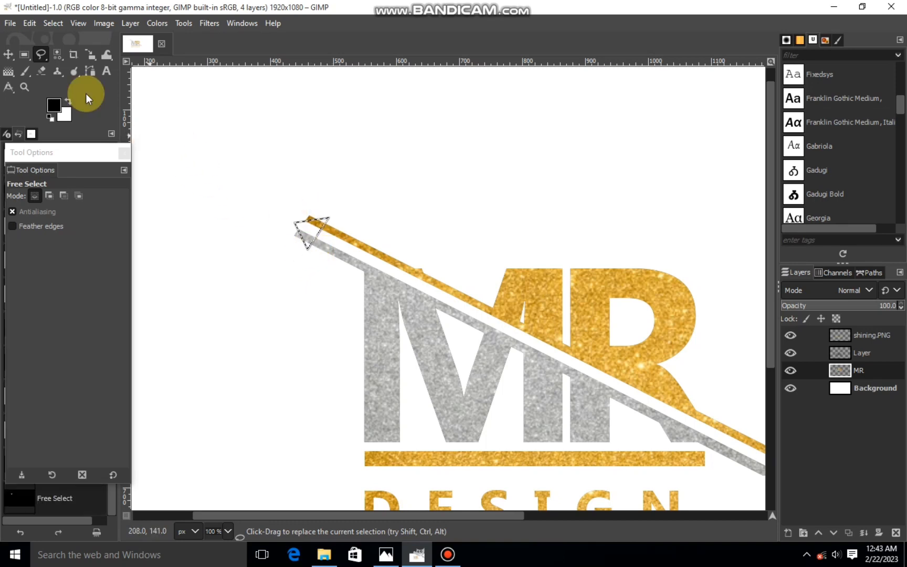
Step: Invert the selection, erase the upper slash tips outside the outline, and clear the selection
{"action": "left_click", "coordinate": [53, 23]}
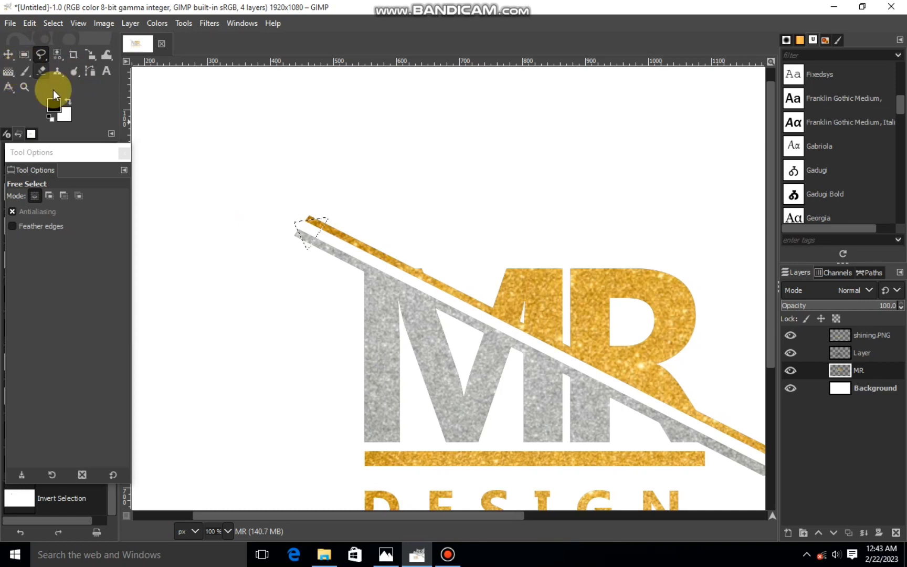
{"action": "left_click", "coordinate": [44, 72]}
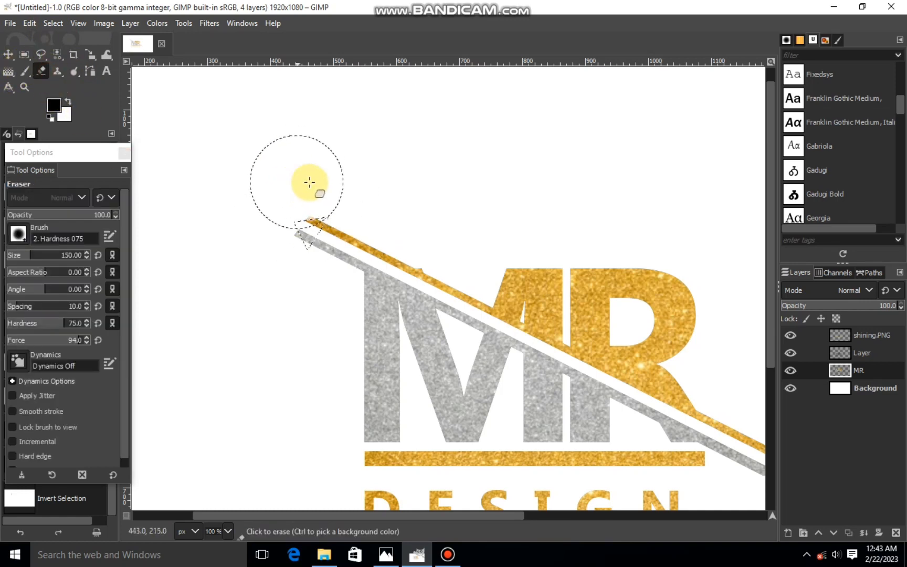
{"action": "left_click_drag", "start_coordinate": [310, 179], "coordinate": [269, 219]}
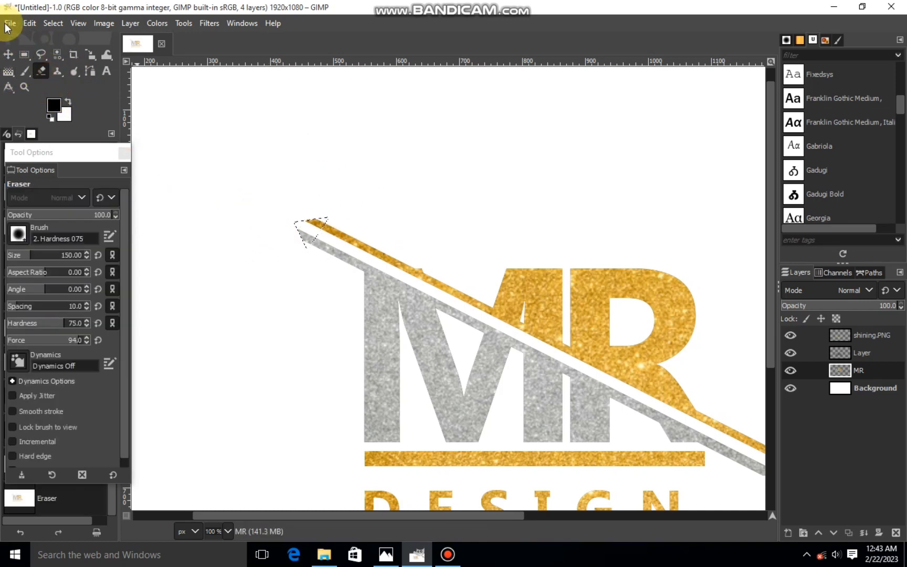
{"action": "right_click", "coordinate": [285, 233]}
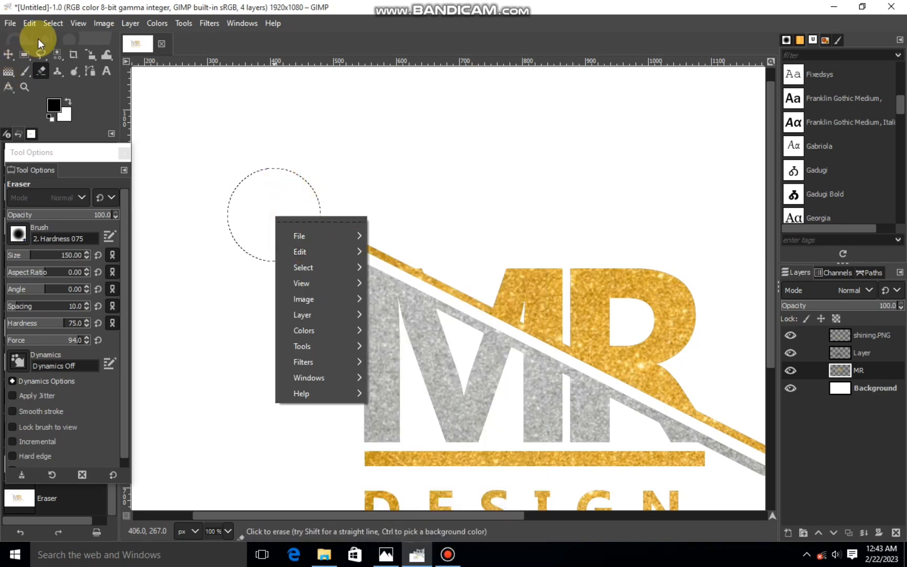
{"action": "left_click", "coordinate": [44, 24]}
{"action": "left_click", "coordinate": [53, 51]}
{"action": "left_click", "coordinate": [8, 54]}
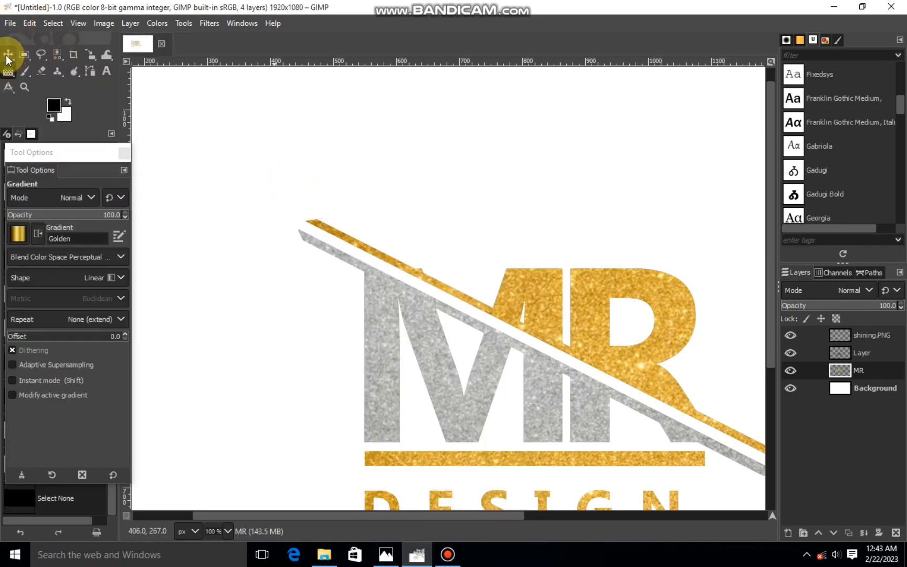
{"action": "scroll", "coordinate": [368, 321], "scroll_direction": "down", "scroll_amount": 2}
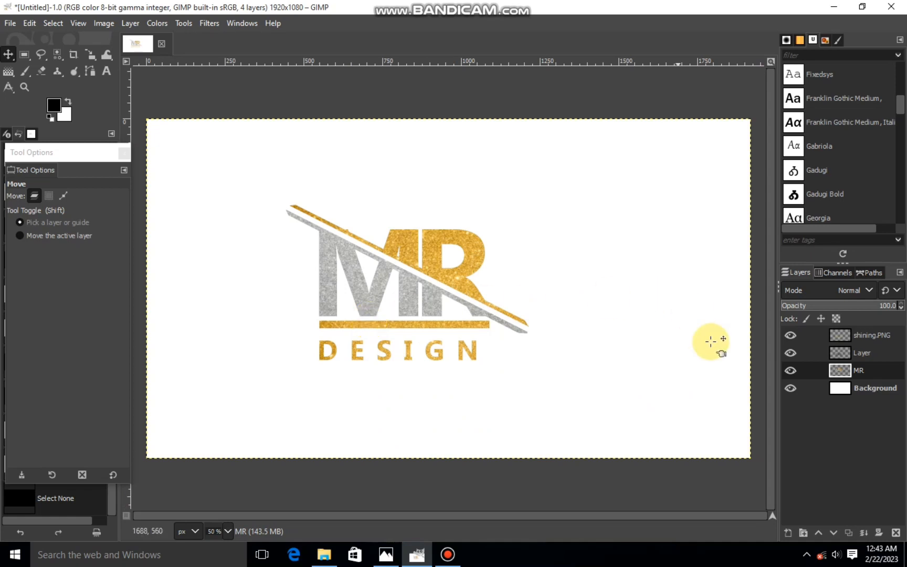
Step: Merge the shining layer and the bar's layer down into MR, and toggle MR's visibility to check the combined logo
{"action": "right_click", "coordinate": [818, 335]}
{"action": "left_click", "coordinate": [779, 165]}
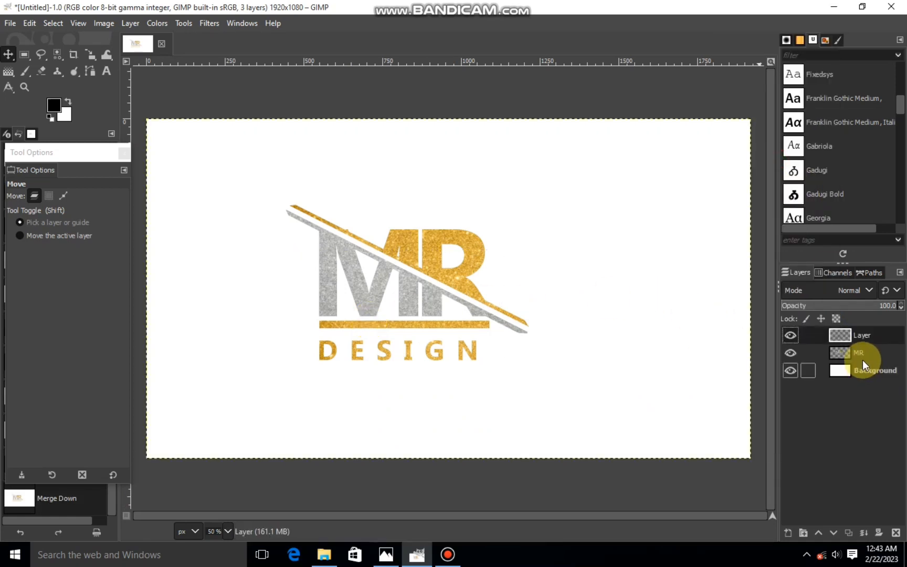
{"action": "right_click", "coordinate": [864, 336]}
{"action": "left_click", "coordinate": [776, 163]}
{"action": "left_click", "coordinate": [791, 335]}
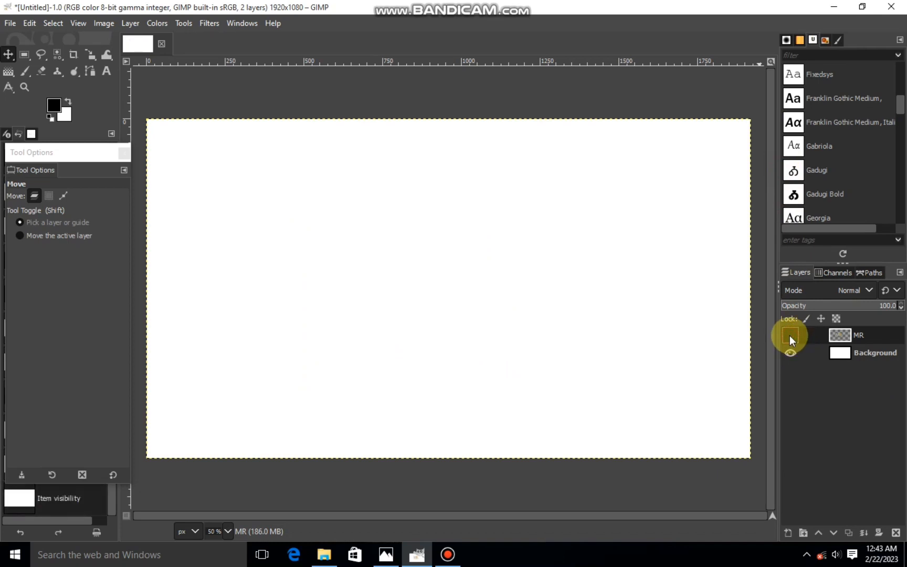
{"action": "left_click", "coordinate": [790, 335]}
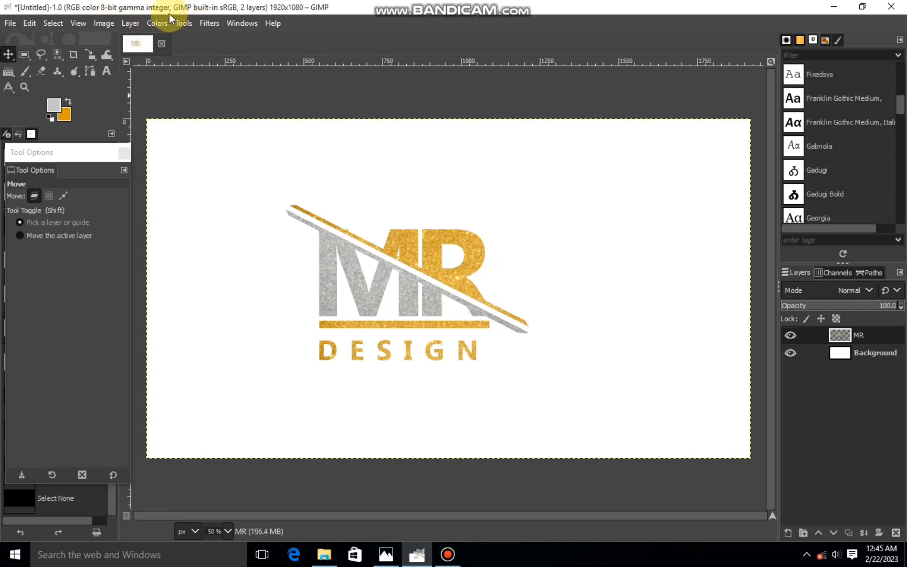
Step: Start a Long Shadow on the MR layer with a length of 34.9 and set the shadow color to black (000000)
{"action": "left_click", "coordinate": [210, 23]}
{"action": "mouse_move", "coordinate": [251, 157]}
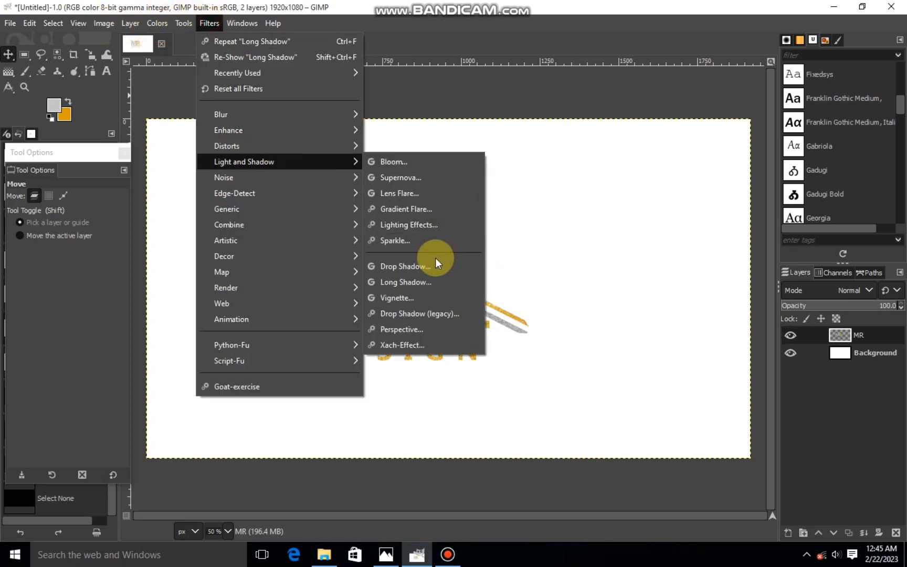
{"action": "left_click", "coordinate": [419, 277]}
{"action": "left_click_drag", "start_coordinate": [718, 298], "coordinate": [679, 336]}
{"action": "left_click", "coordinate": [663, 313]}
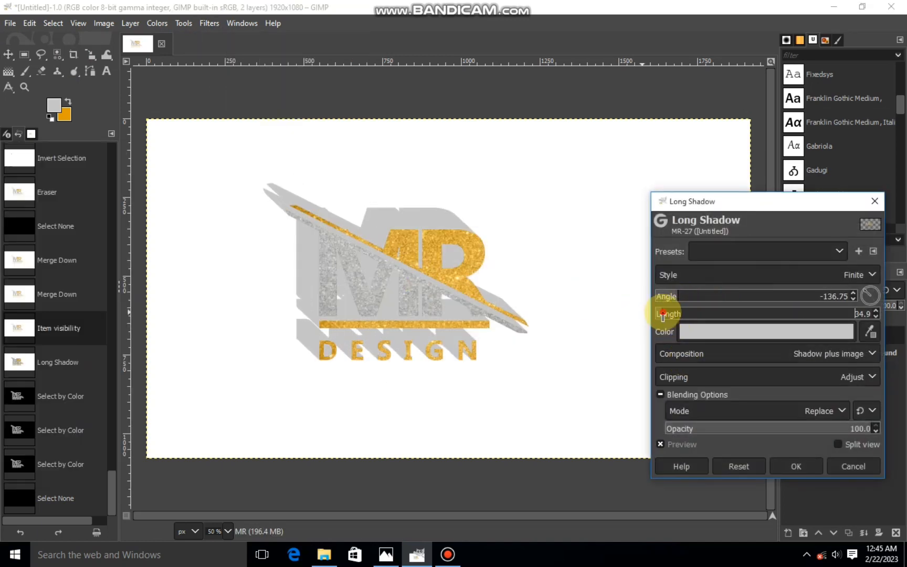
{"action": "left_click", "coordinate": [691, 333]}
{"action": "left_click", "coordinate": [739, 410]}
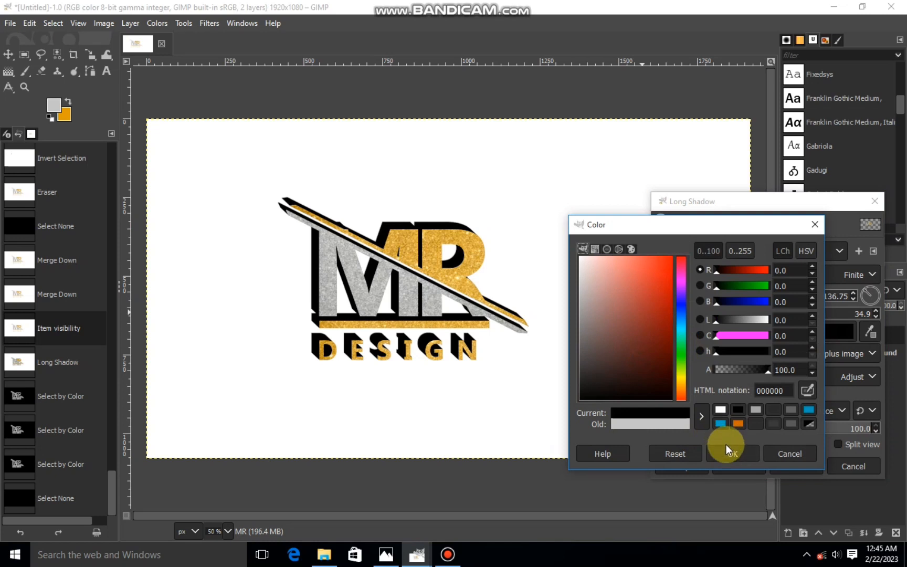
{"action": "left_click", "coordinate": [727, 445]}
Step: Set the long shadow's angle to -167.14 and its length to 26.2, and apply the filter
{"action": "left_click", "coordinate": [669, 297]}
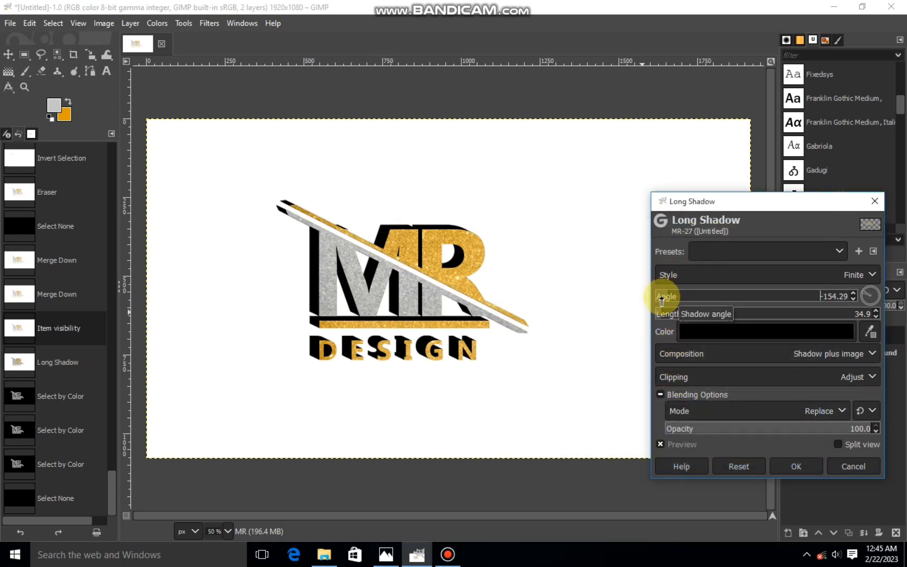
{"action": "left_click_drag", "start_coordinate": [661, 301], "coordinate": [662, 302]}
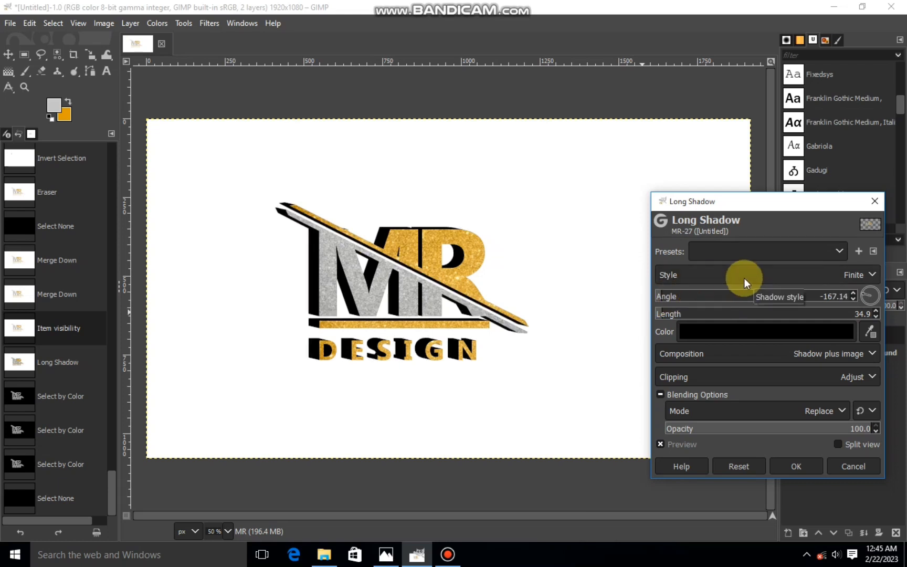
{"action": "left_click", "coordinate": [661, 315]}
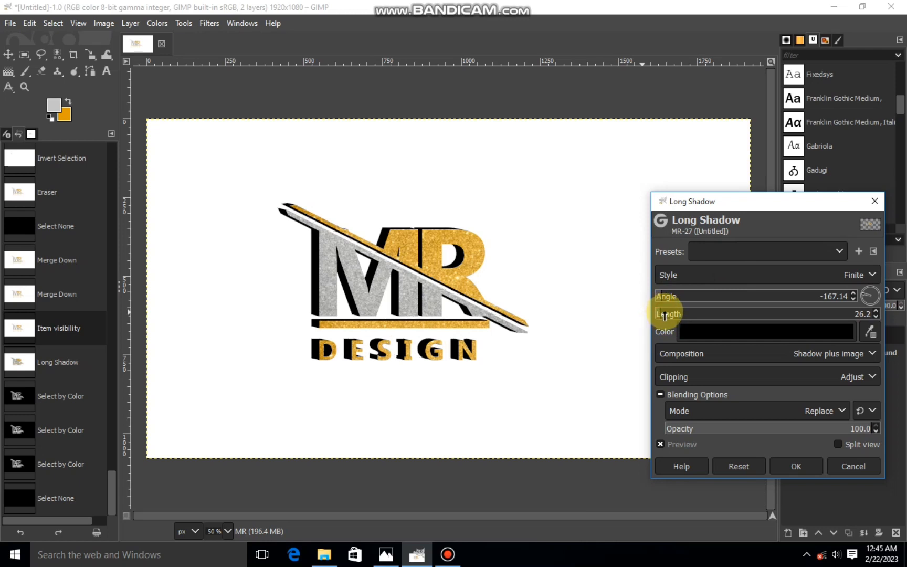
{"action": "left_click", "coordinate": [797, 459]}
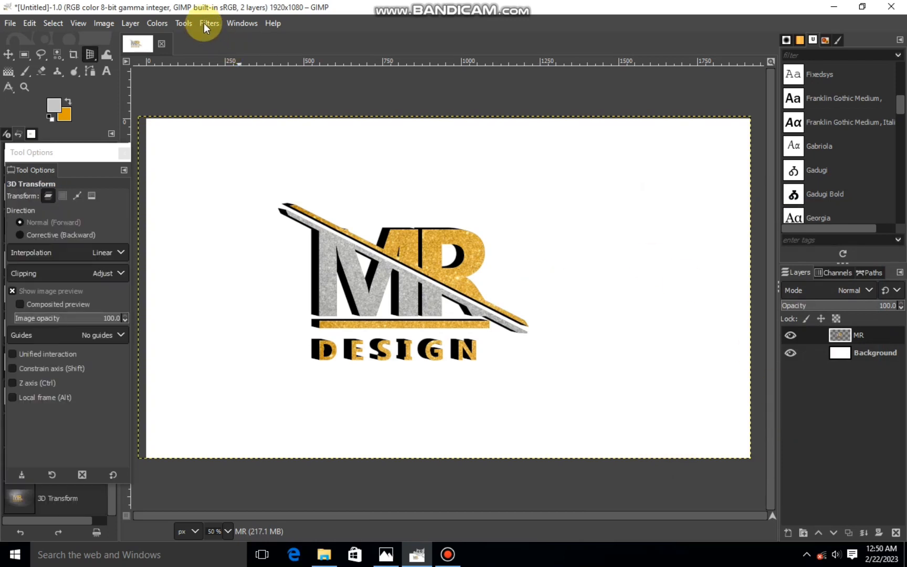
Step: Start a Drop Shadow on the MR layer with unlinked offsets of X -15.226 and Y 1.548
{"action": "left_click", "coordinate": [204, 23]}
{"action": "mouse_move", "coordinate": [293, 161]}
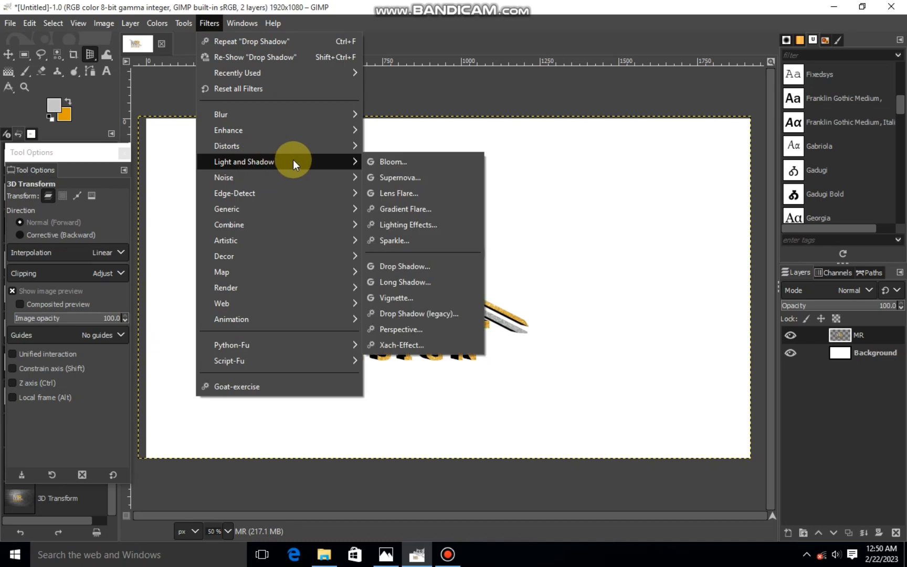
{"action": "left_click", "coordinate": [398, 264]}
{"action": "left_click", "coordinate": [752, 372]}
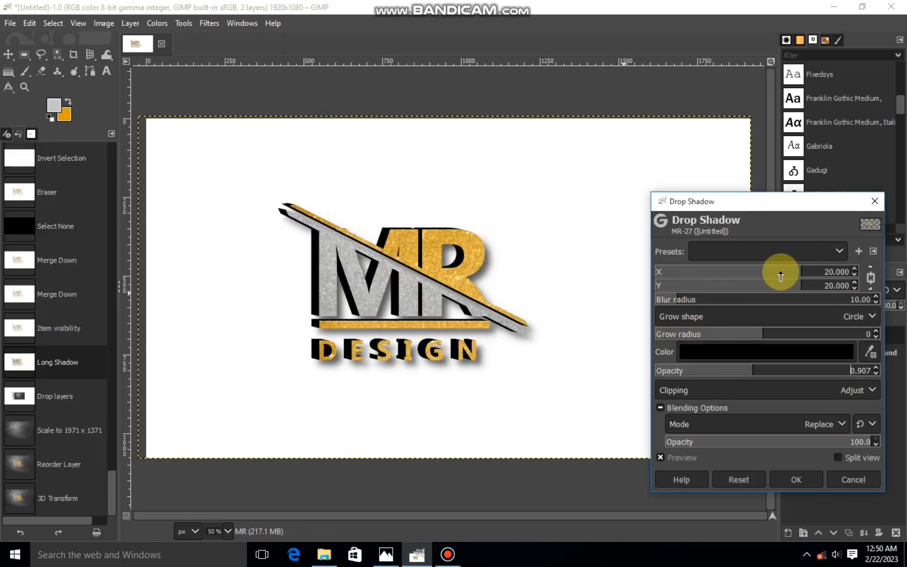
{"action": "left_click", "coordinate": [728, 275]}
{"action": "left_click", "coordinate": [870, 279]}
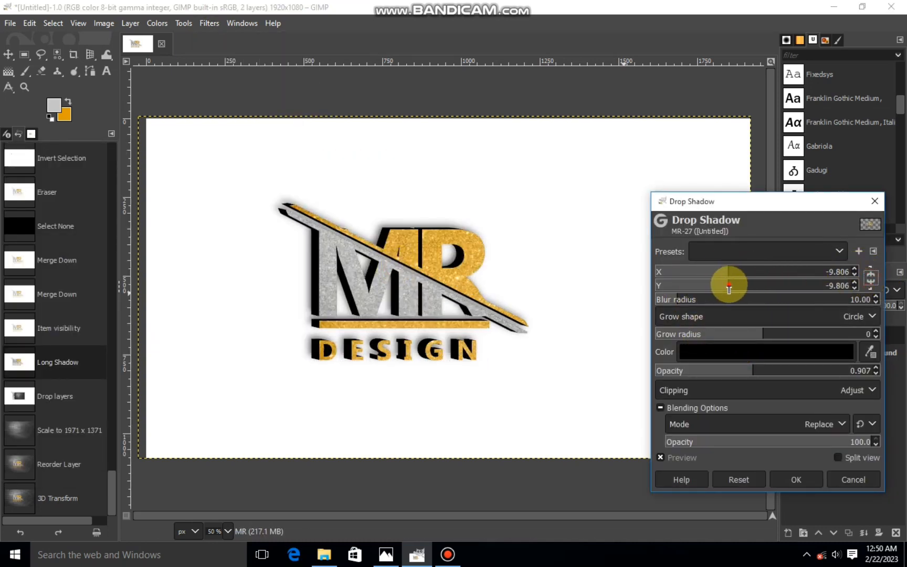
{"action": "left_click", "coordinate": [746, 285]}
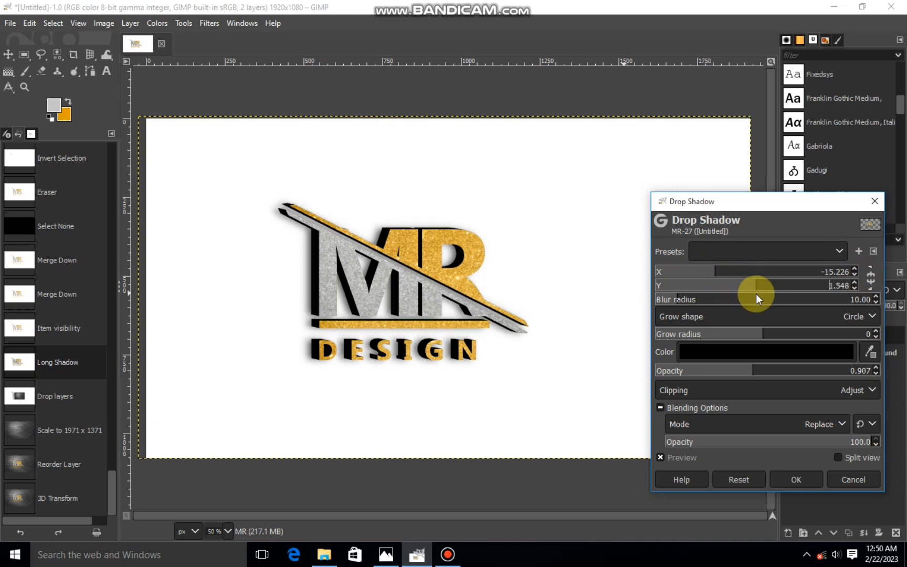
Step: Raise the drop shadow's opacity to 1.116 and apply the filter
{"action": "left_click_drag", "start_coordinate": [765, 370], "coordinate": [772, 371]}
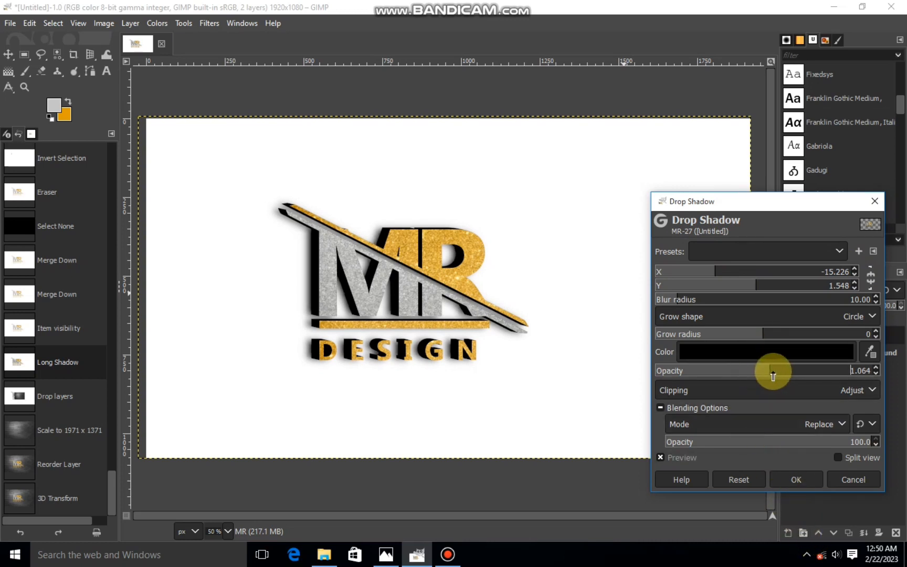
{"action": "left_click_drag", "start_coordinate": [776, 373], "coordinate": [777, 371]}
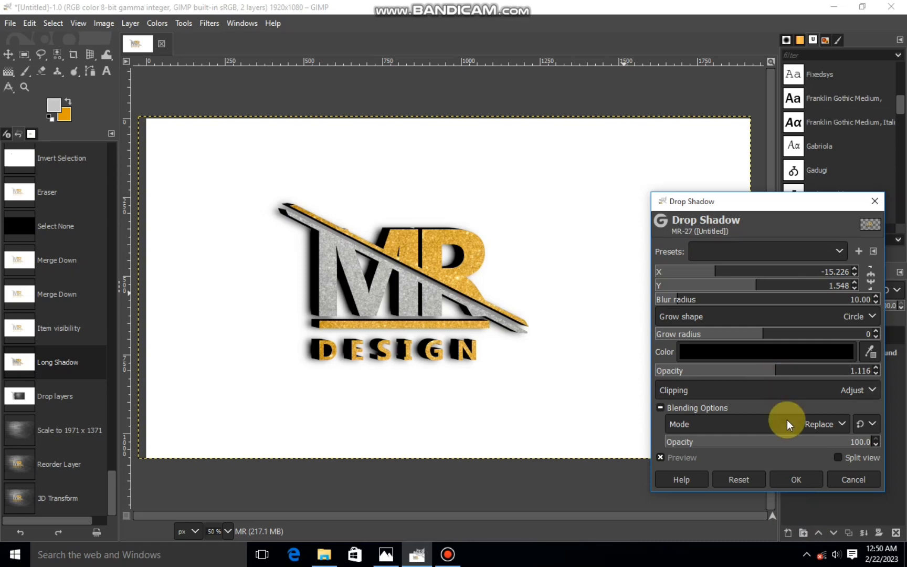
{"action": "left_click", "coordinate": [796, 479]}
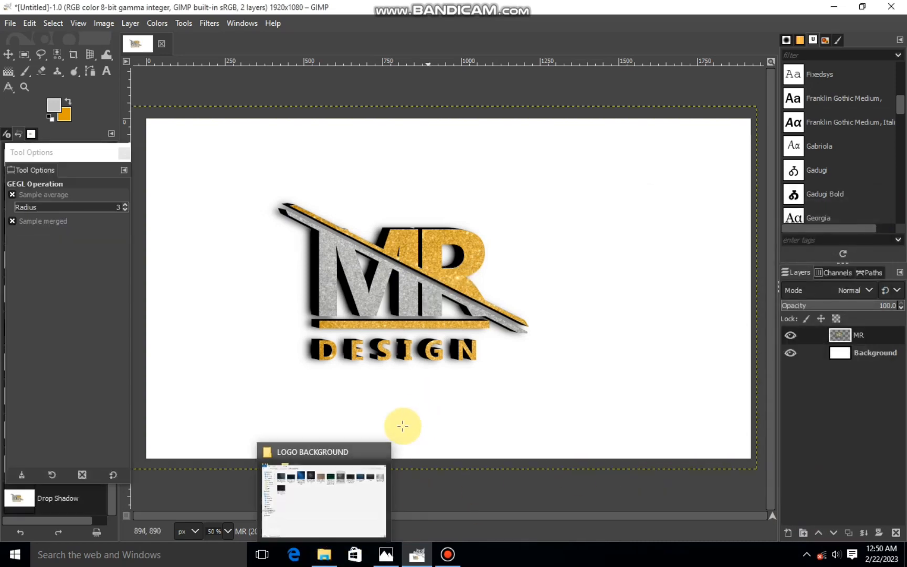
Step: Add the dark dotted texture image from the LOGO BACKGROUND folder, scaled to 2005 x 2005 px over the whole canvas, beneath the MR layer
{"action": "left_click", "coordinate": [324, 552]}
{"action": "left_click_drag", "start_coordinate": [355, 118], "coordinate": [442, 379]}
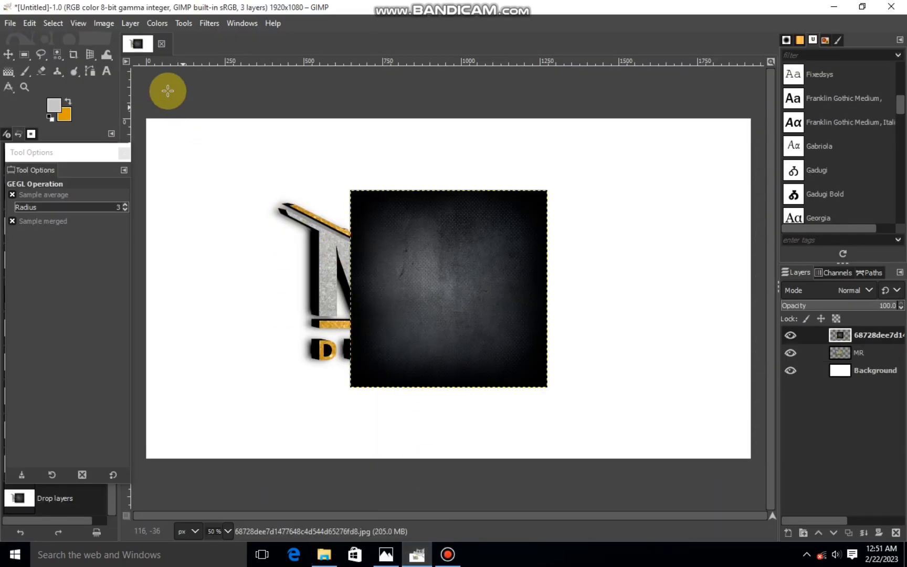
{"action": "left_click", "coordinate": [91, 57]}
{"action": "left_click", "coordinate": [135, 88]}
{"action": "left_click_drag", "start_coordinate": [421, 277], "coordinate": [617, 310]}
{"action": "left_click", "coordinate": [728, 158]}
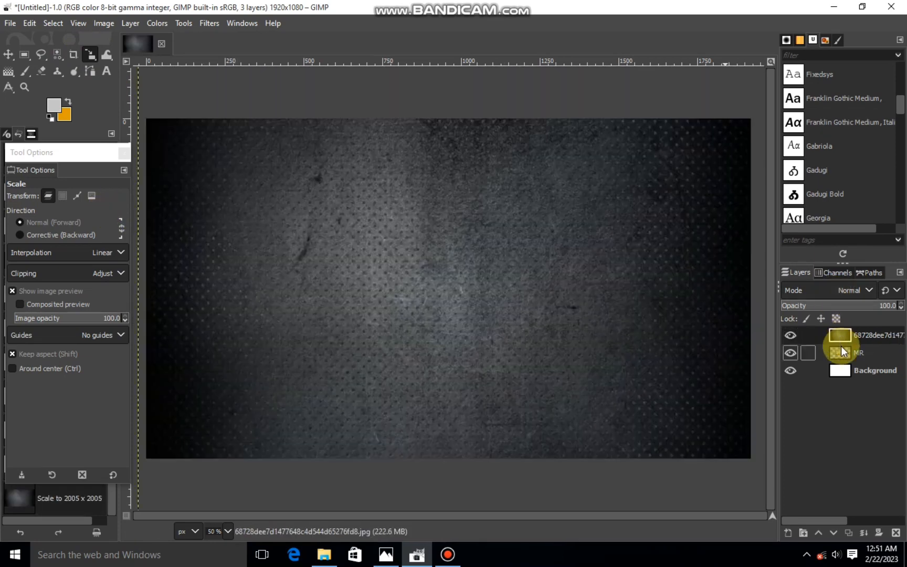
{"action": "left_click_drag", "start_coordinate": [841, 344], "coordinate": [821, 356]}
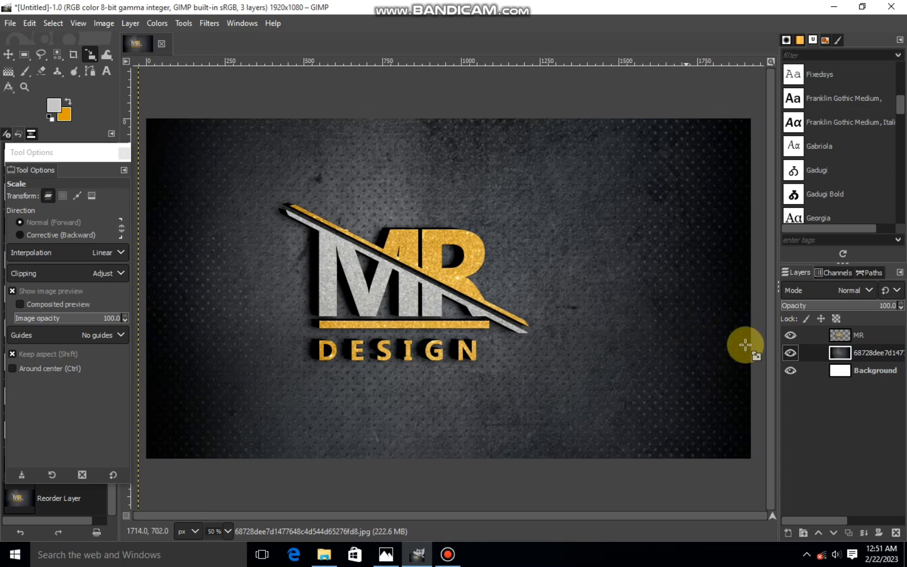
Step: Scale the MR layer up to 2180 x 1250 px and reposition the logo in the middle of the canvas
{"action": "left_click", "coordinate": [847, 336]}
{"action": "left_click", "coordinate": [408, 254]}
{"action": "left_click_drag", "start_coordinate": [338, 257], "coordinate": [306, 239]}
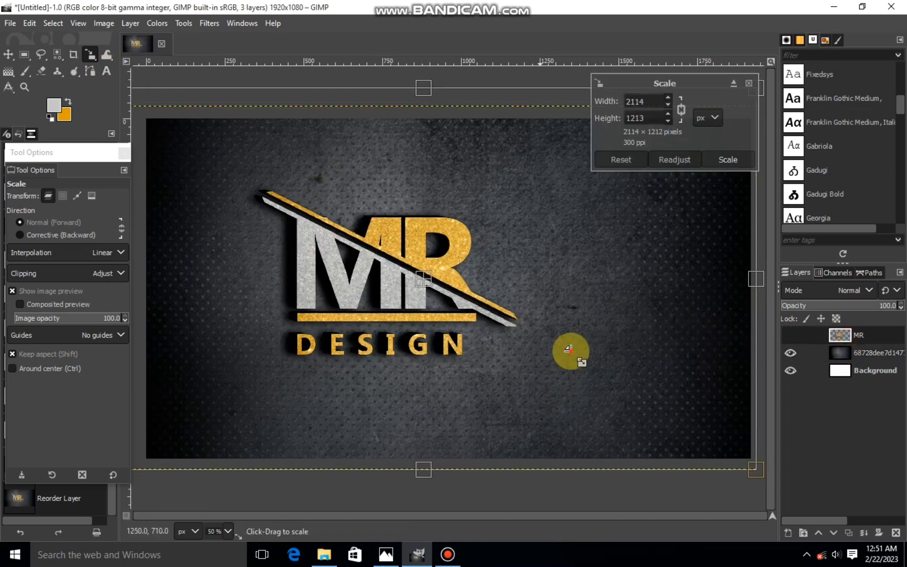
{"action": "left_click_drag", "start_coordinate": [568, 351], "coordinate": [590, 363]}
{"action": "left_click_drag", "start_coordinate": [436, 282], "coordinate": [508, 306]}
{"action": "left_click", "coordinate": [728, 160]}
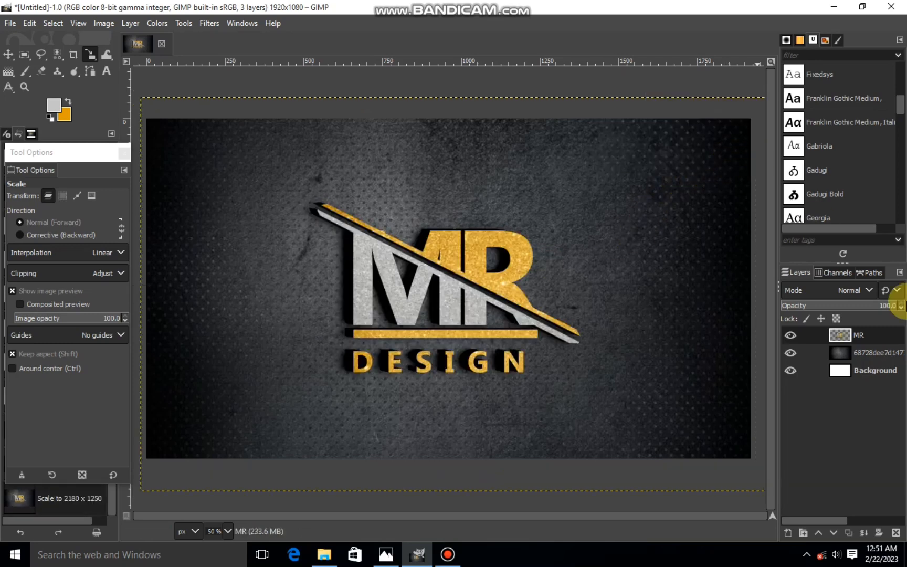
Step: Select the white Background layer
{"action": "left_click", "coordinate": [841, 371]}
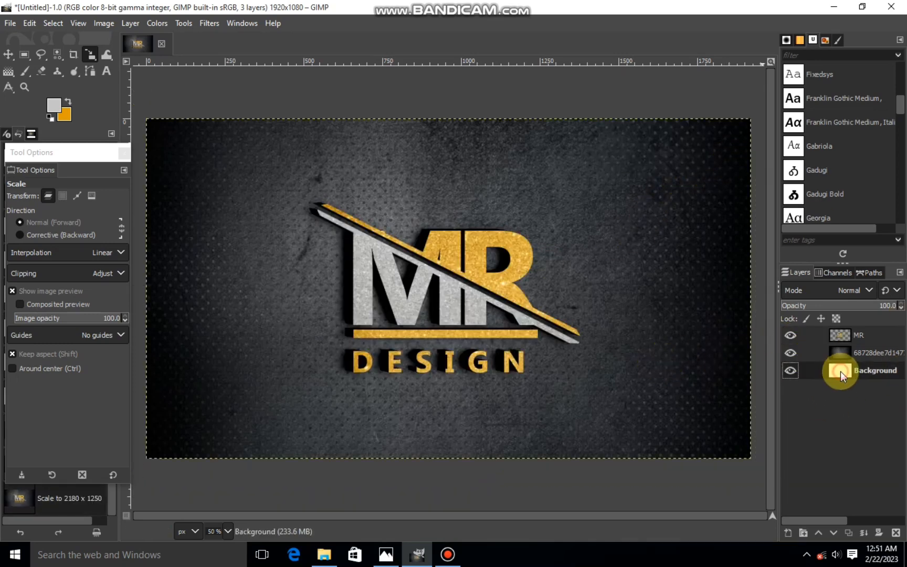